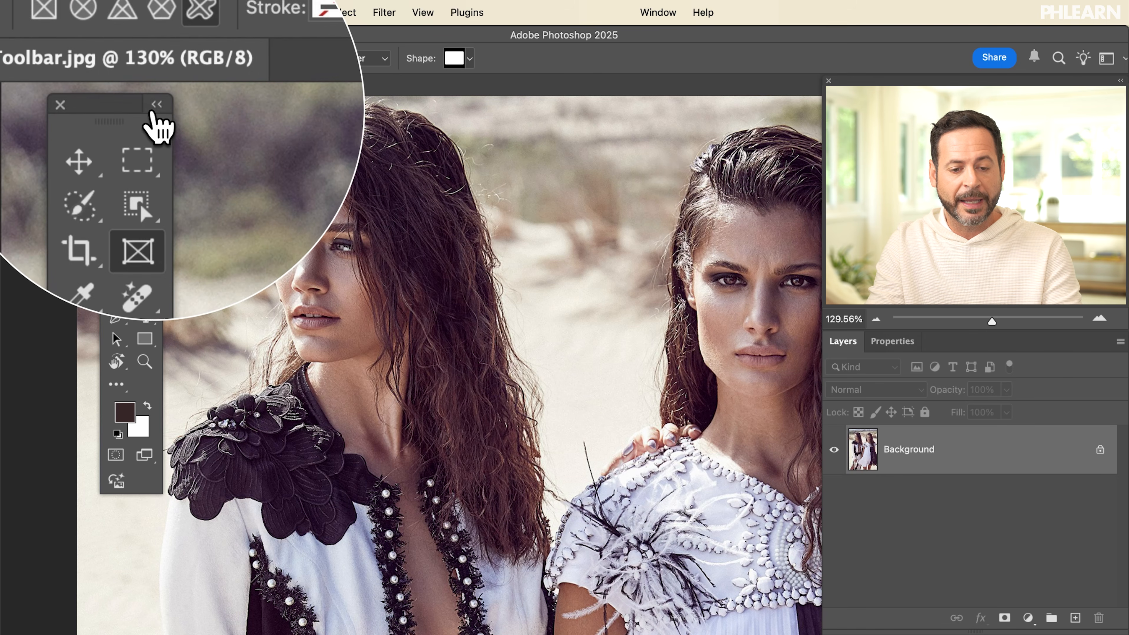
# Set the floating toolbar to its two-column layout and dock it along the left edge of the workspace
pyautogui.click(154, 107)
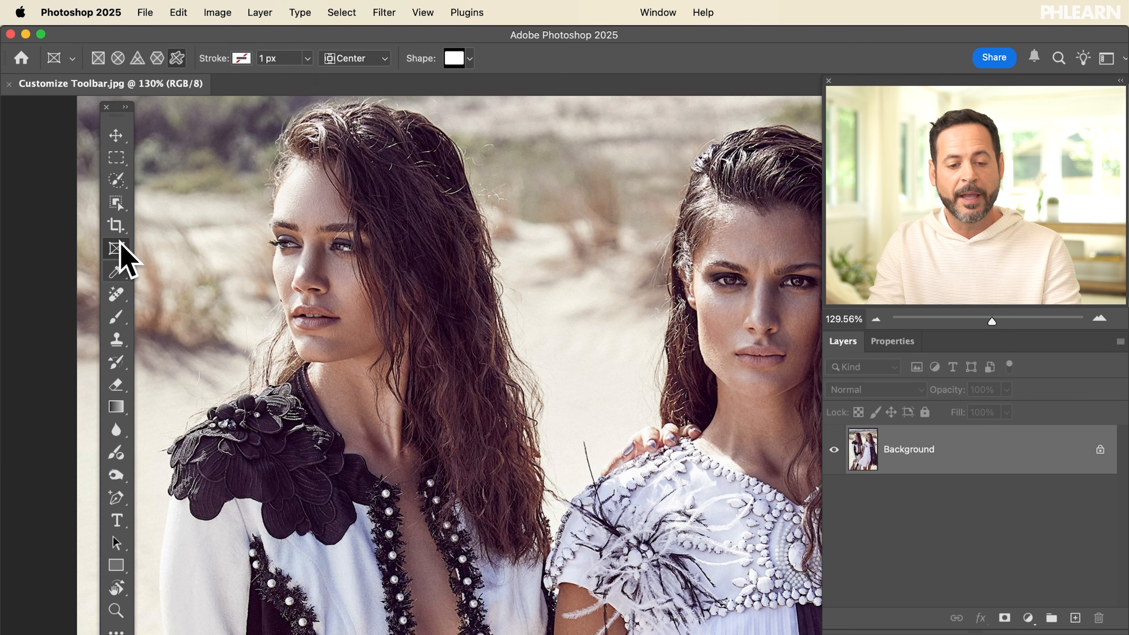
pyautogui.click(125, 107)
pyautogui.moveTo(138, 106); pyautogui.dragTo(13, 116)
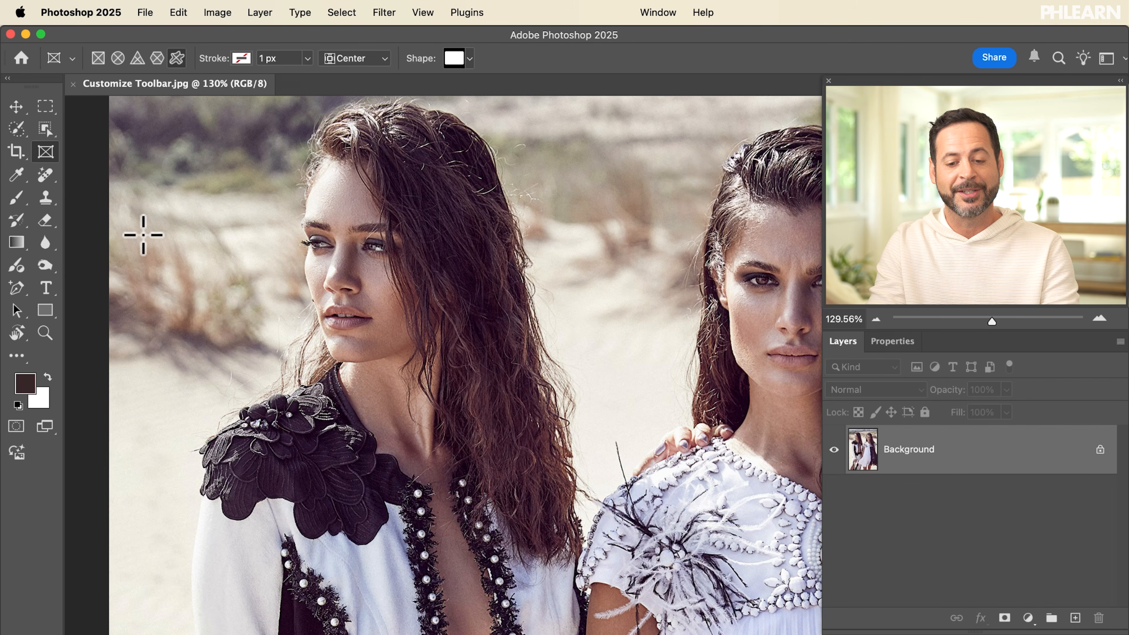
pyautogui.hscroll(3, 238, 273)
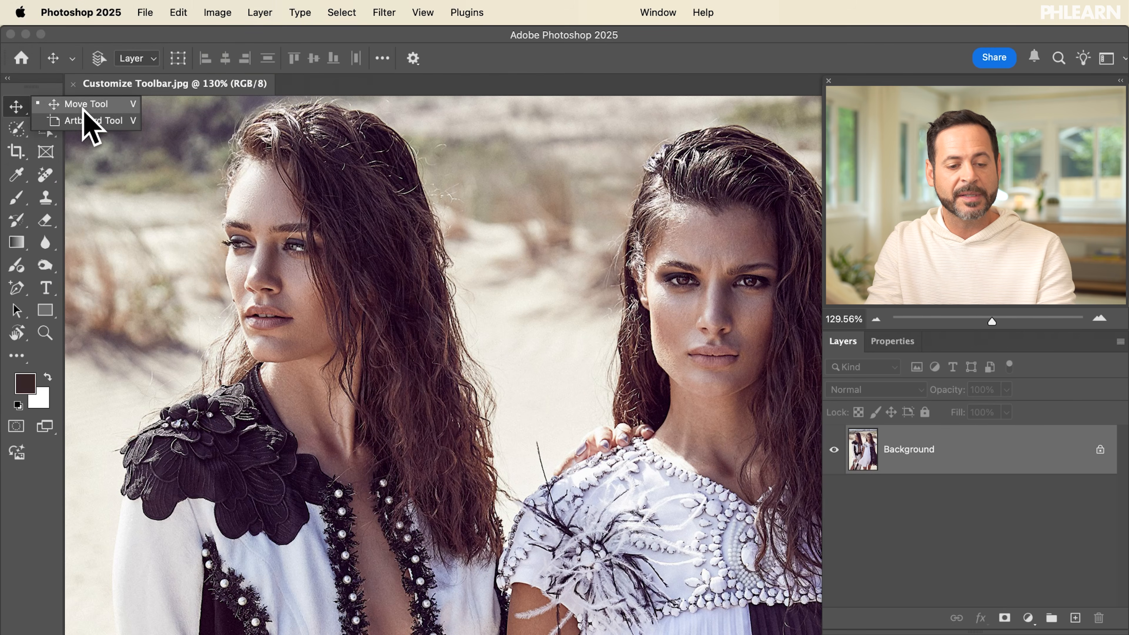
# Activate the Frame Tool and the Remove Tool in turn, and view the tools grouped with the Remove Tool
pyautogui.click(45, 151)
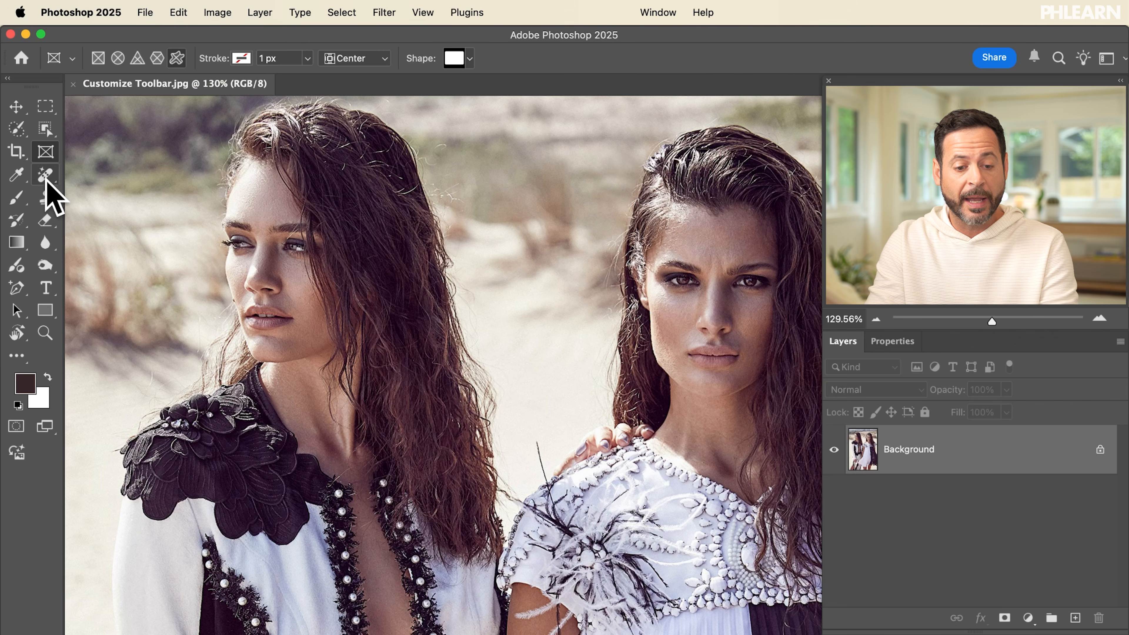
pyautogui.click(45, 187)
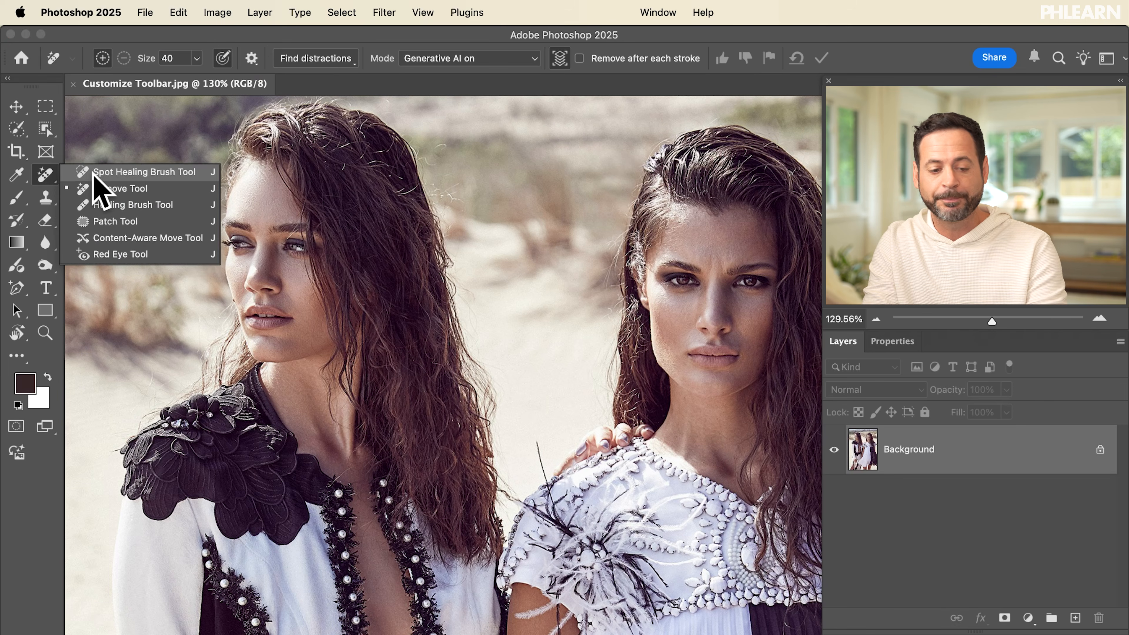
pyautogui.press('Escape')
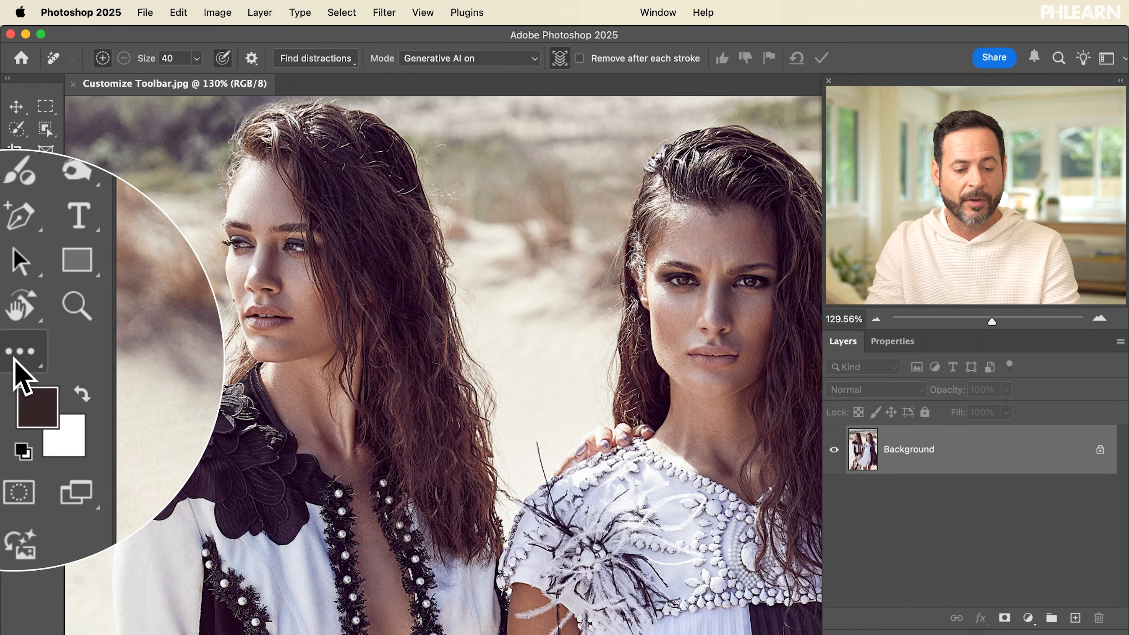
# Customize the toolbar by moving the Frame Tool into Extra Tools, and apply the change
pyautogui.click(18, 356)
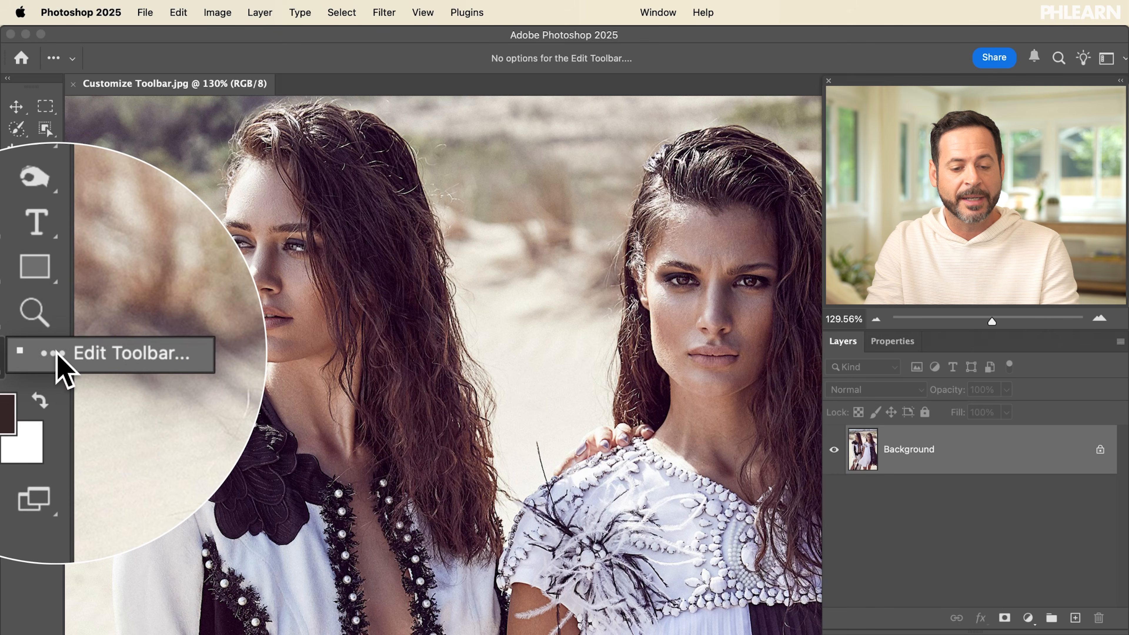
pyautogui.click(56, 354)
pyautogui.moveTo(391, 109); pyautogui.dragTo(334, 96)
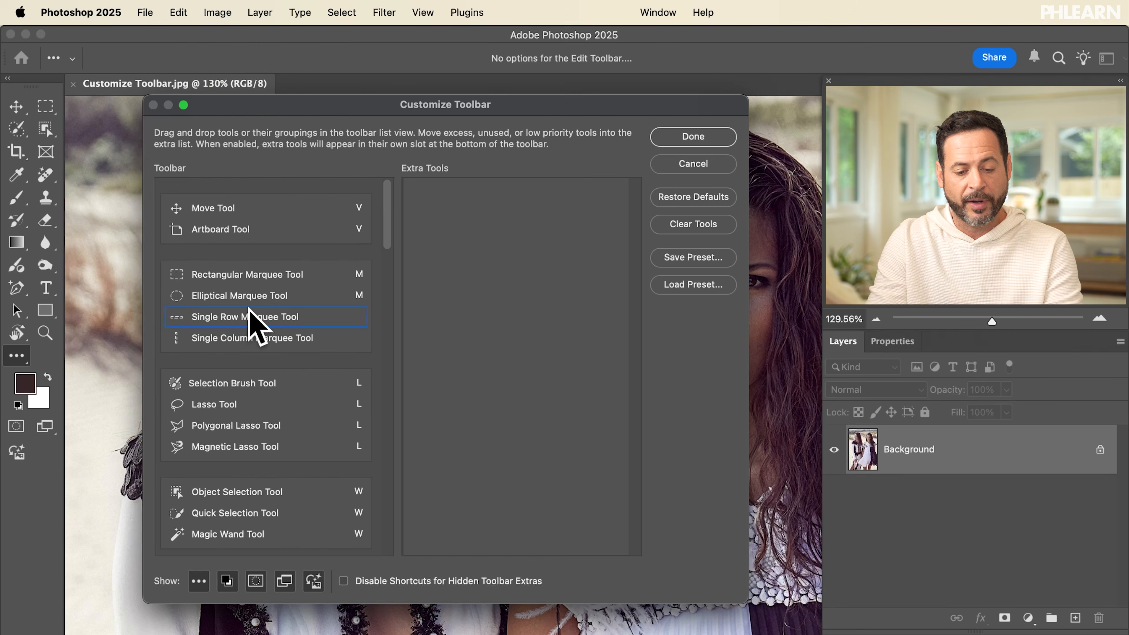
pyautogui.scroll(-5, 252, 315)
pyautogui.scroll(-3, 251, 319)
pyautogui.click(208, 380)
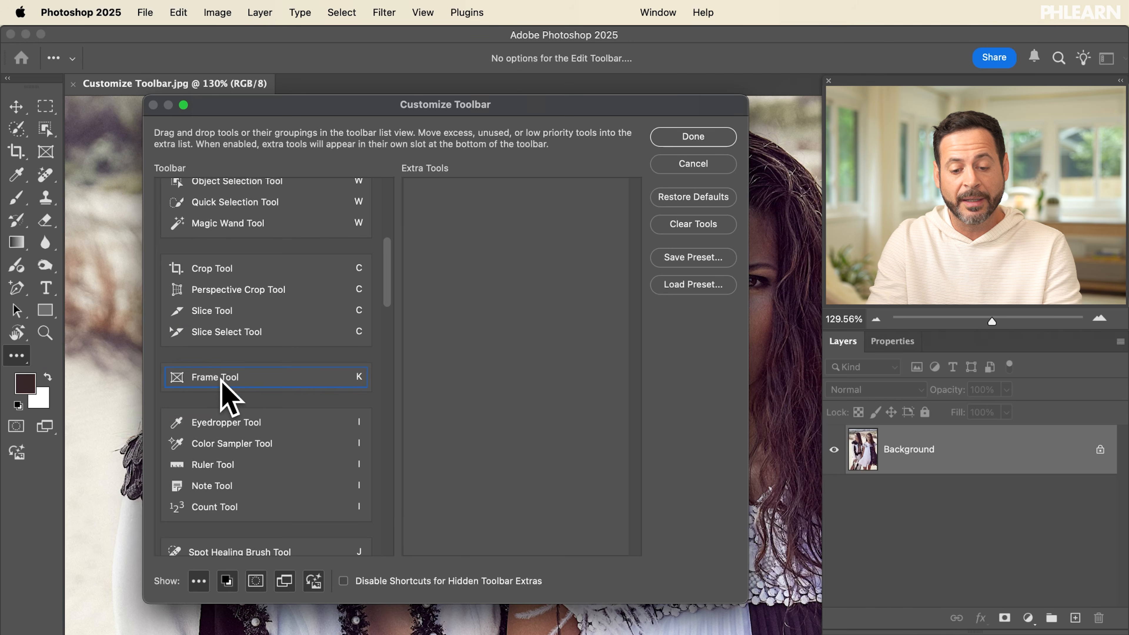
pyautogui.moveTo(518, 349); pyautogui.dragTo(520, 347)
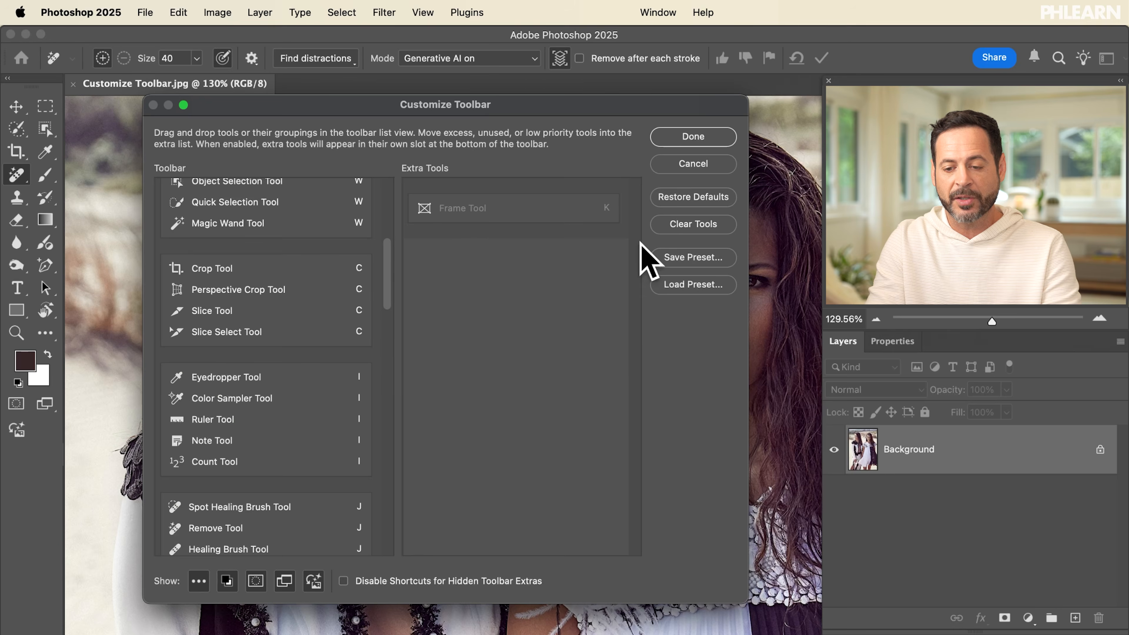
pyautogui.click(688, 143)
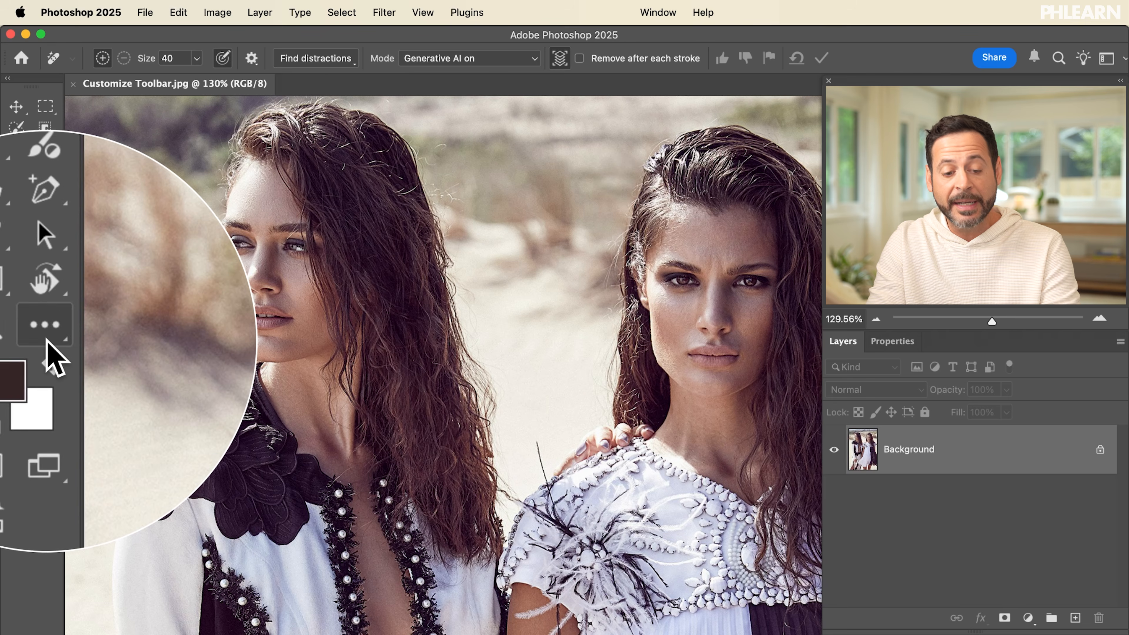
# Reorder the customized toolbar so the Remove Tool comes first in the healing tools group, above the Spot Healing Brush Tool, and apply it
pyautogui.press('k')
pyautogui.click(48, 340)
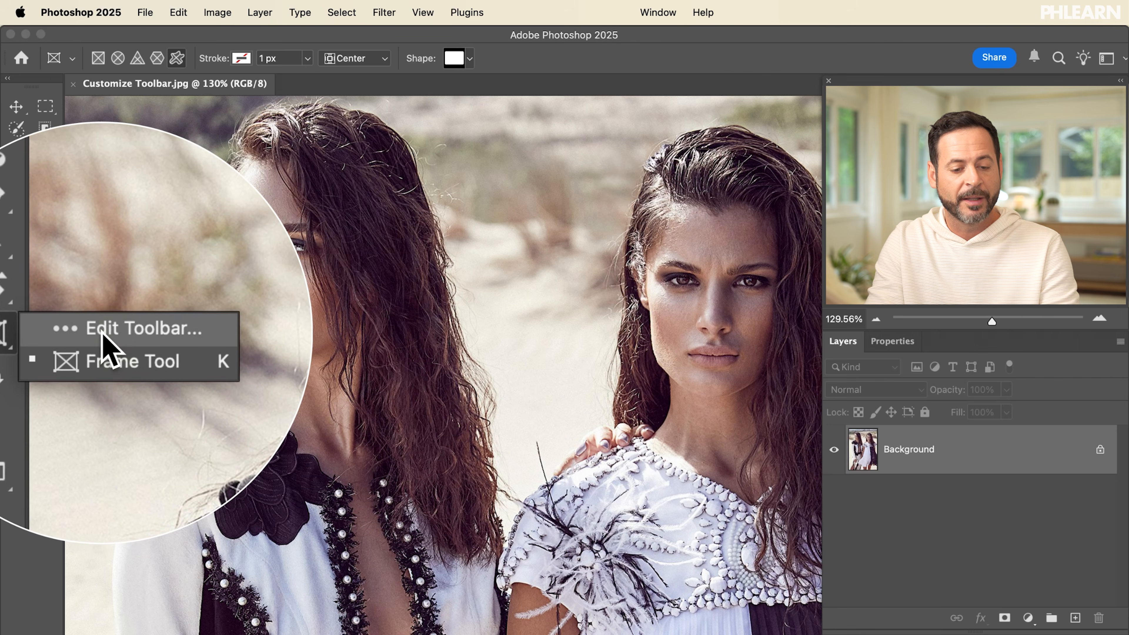
pyautogui.click(102, 332)
pyautogui.scroll(-10, 267, 232)
pyautogui.scroll(-5, 267, 231)
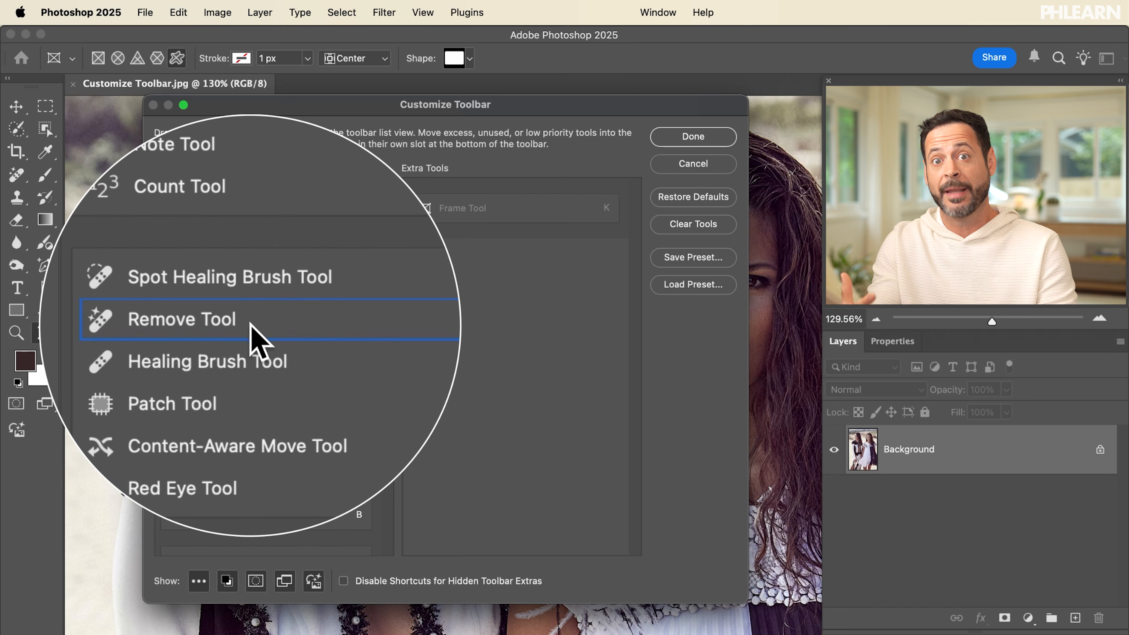
pyautogui.moveTo(251, 329); pyautogui.dragTo(247, 294)
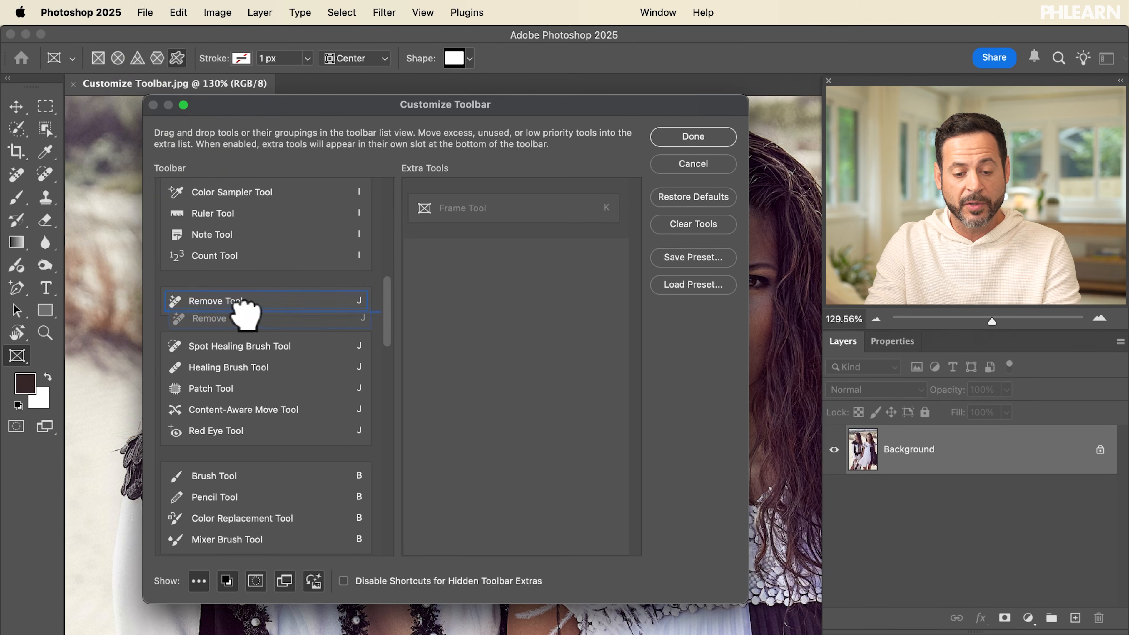
pyautogui.moveTo(244, 340); pyautogui.dragTo(246, 343)
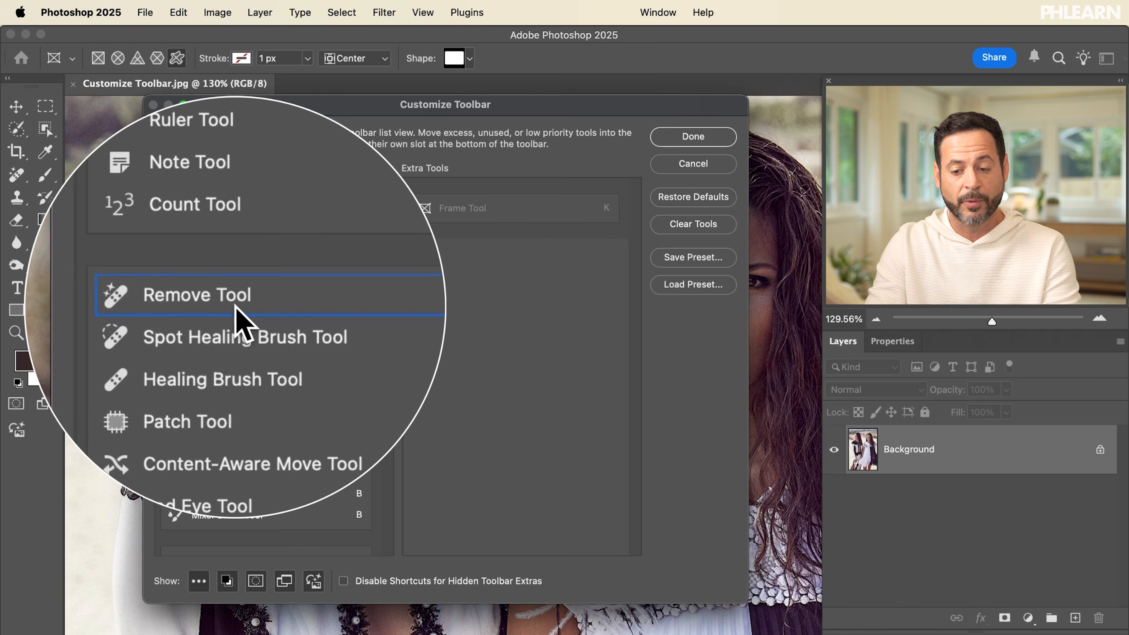
pyautogui.click(669, 139)
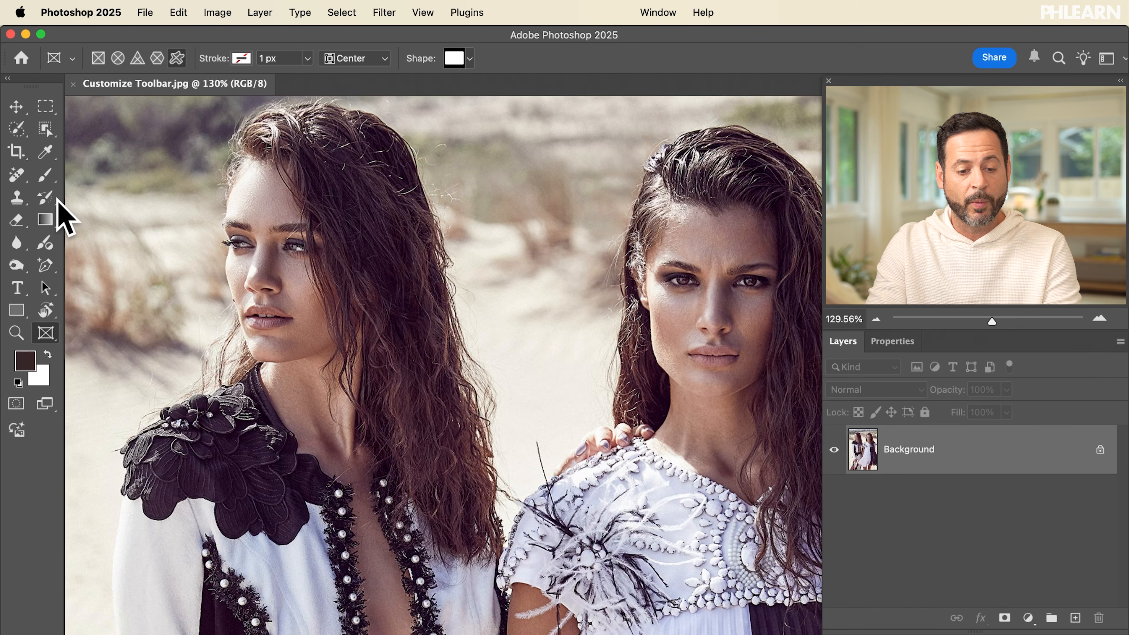
# Review the reordered healing tools group and make the Remove Tool active
pyautogui.click(20, 180)
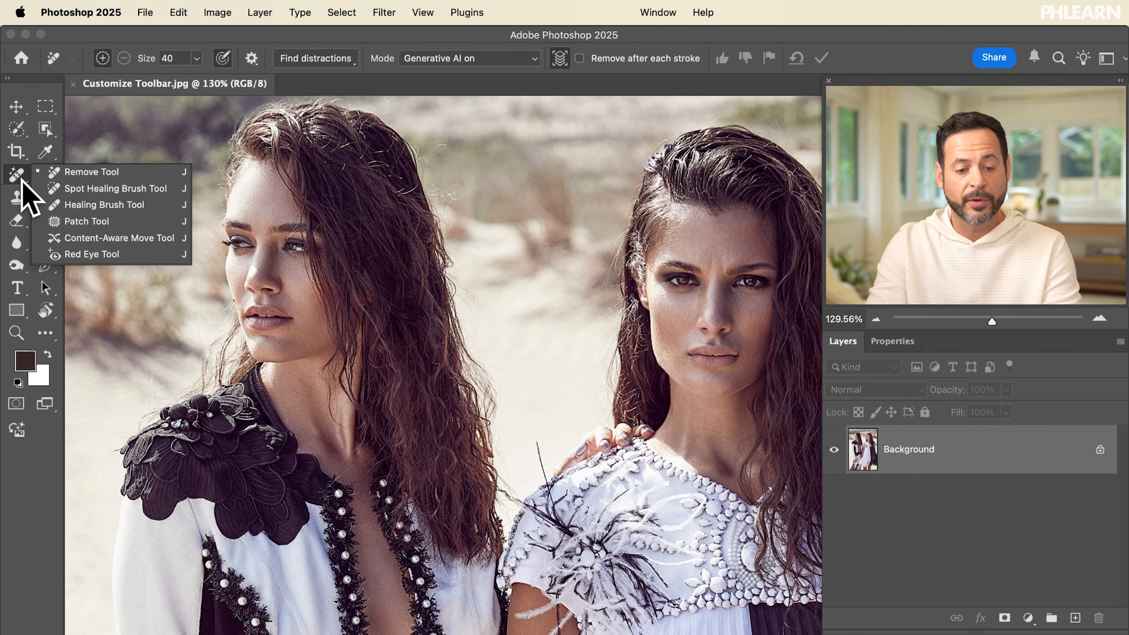
pyautogui.click(82, 177)
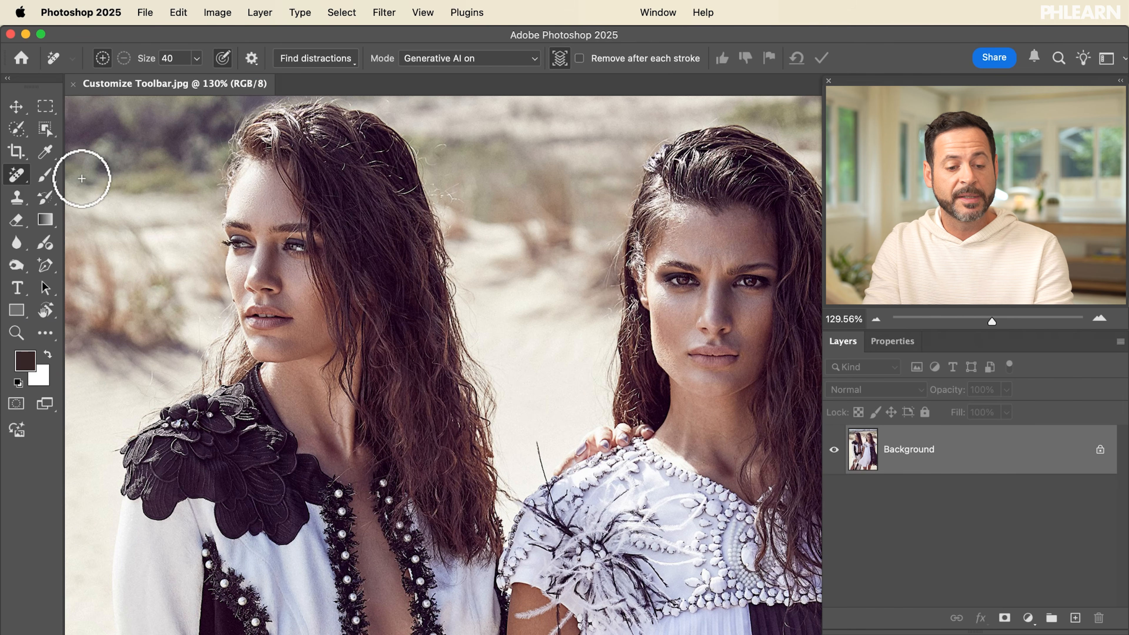
pyautogui.rightClick(18, 176)
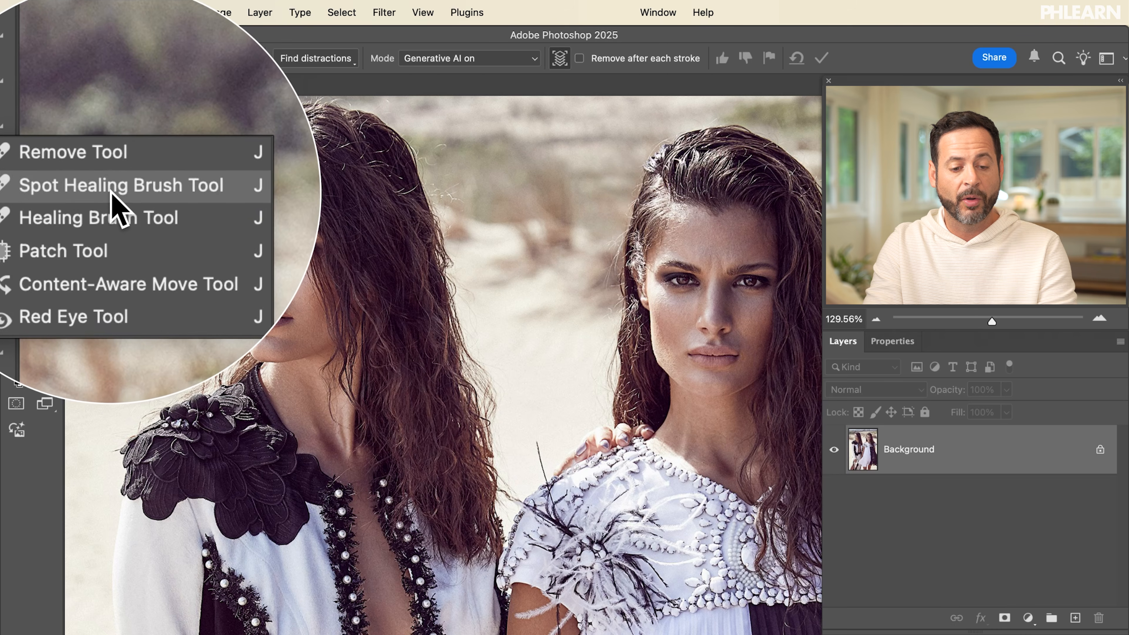
pyautogui.press('Escape')
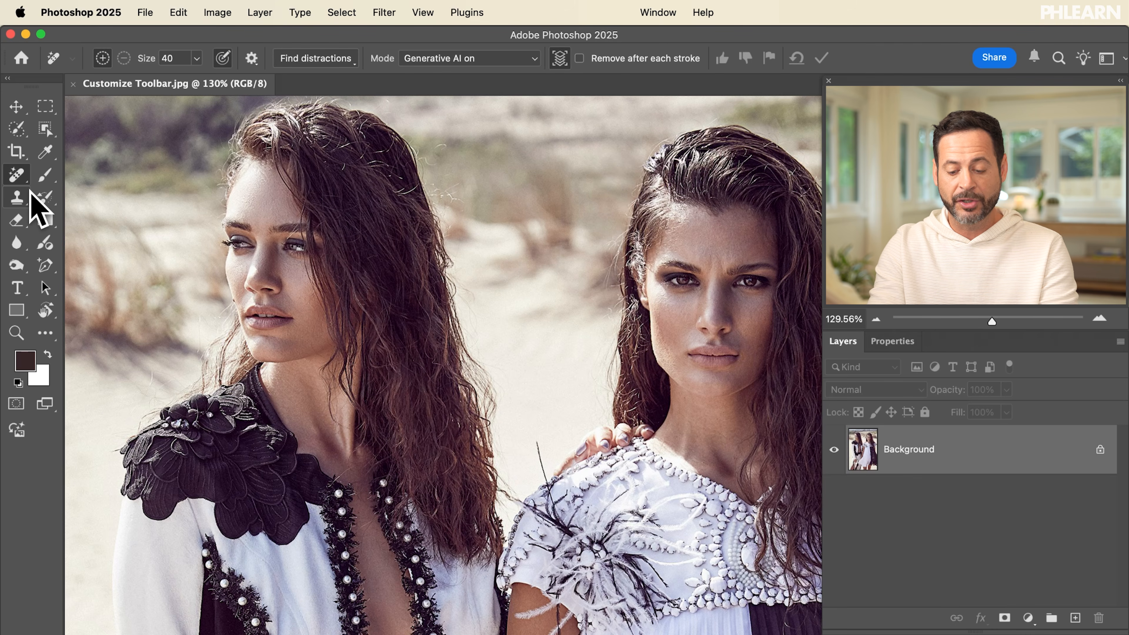
pyautogui.rightClick(16, 175)
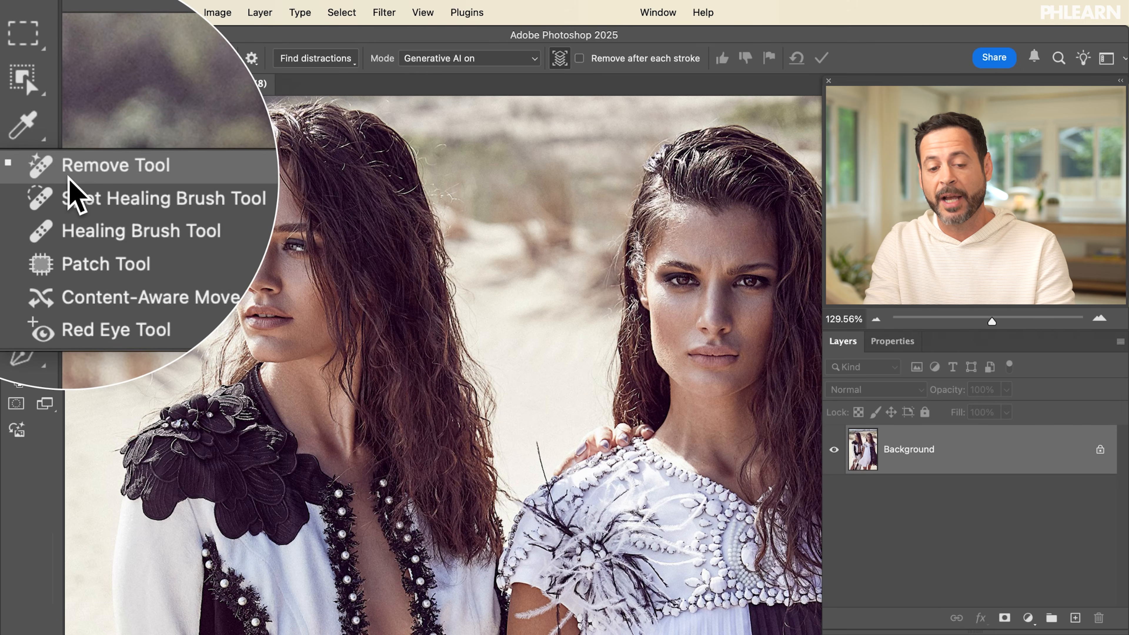
pyautogui.click(69, 178)
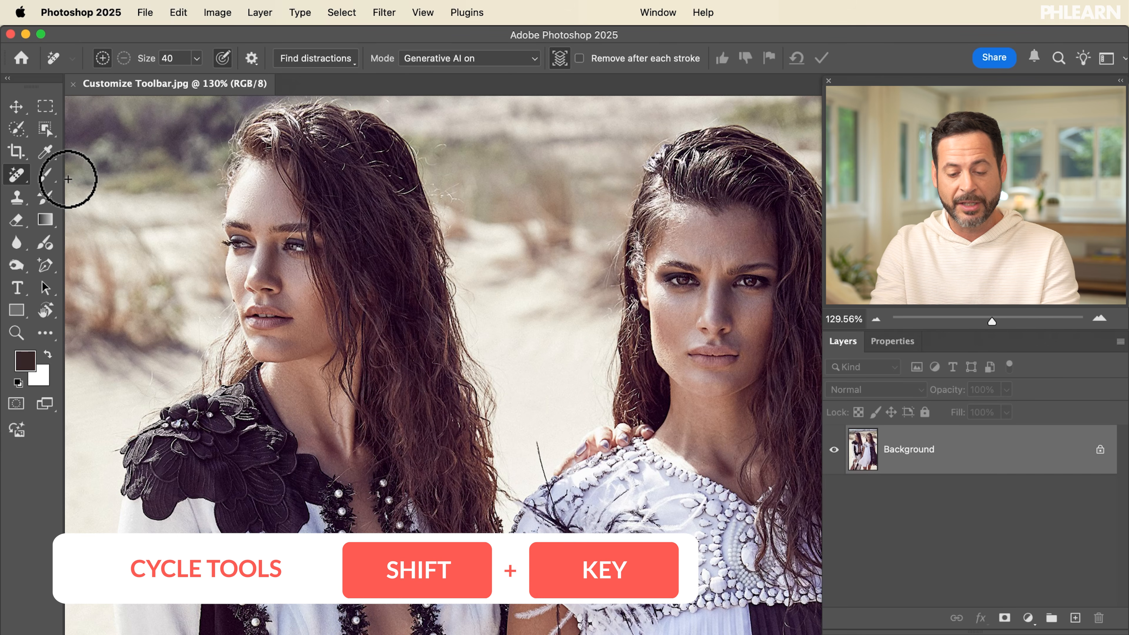
# Cycle repeatedly through the tools in the healing group, and reselect the Remove Tool
pyautogui.hotkey('shift', 'j')
pyautogui.hotkey('shift', 'j')
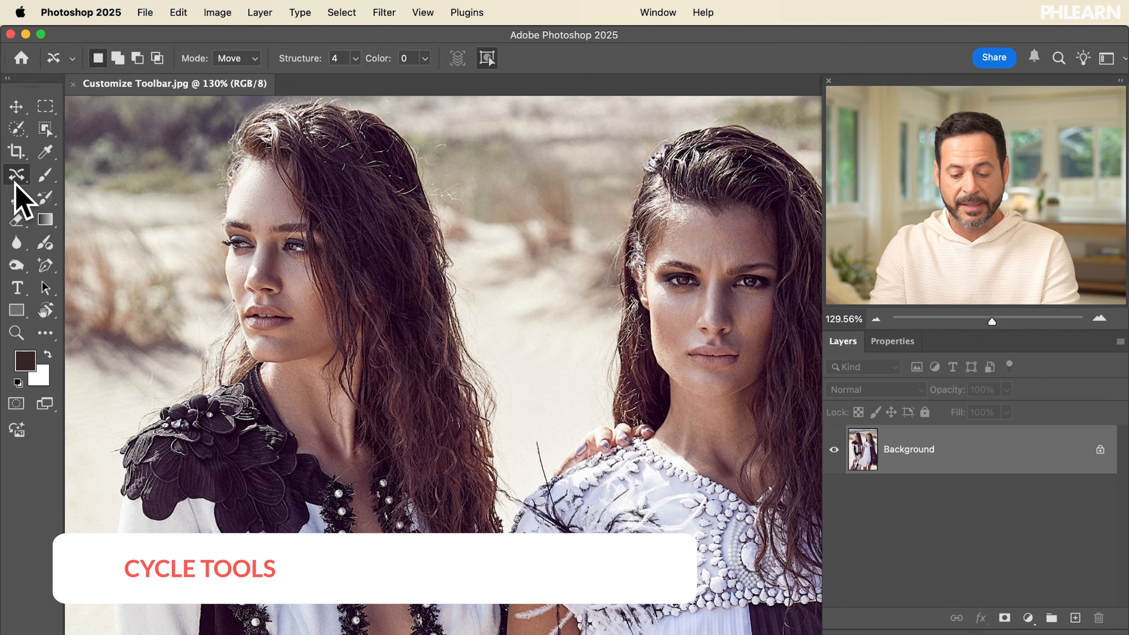
pyautogui.hotkey('shift', 'j')
pyautogui.hotkey('shift', 'j')
pyautogui.hotkey('shift', 'j')
pyautogui.hotkey('shift', 'j')
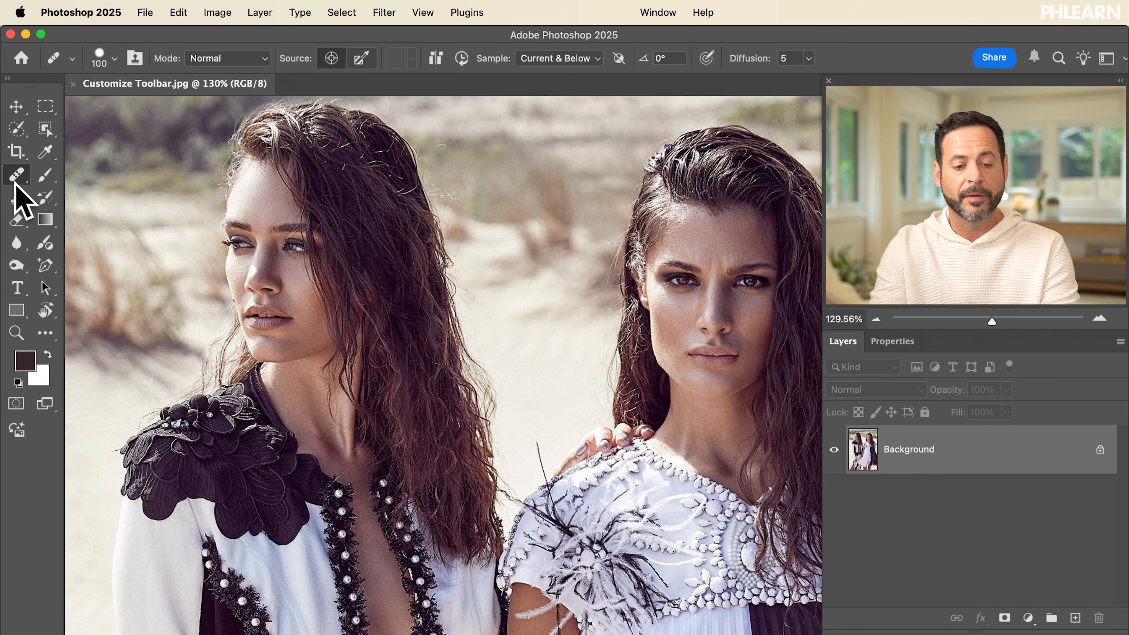
pyautogui.hotkey('shift', 'j')
pyautogui.hotkey('shift', 'j')
pyautogui.hotkey('shift', 'j')
pyautogui.hotkey('shift', 'j')
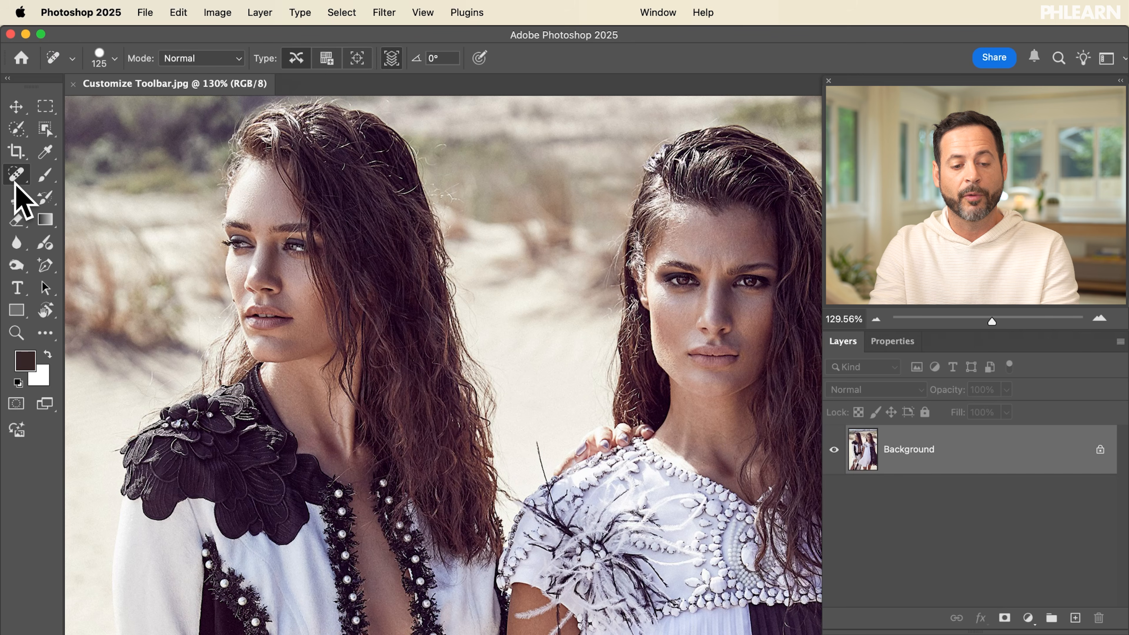
pyautogui.hotkey('shift', 'j')
pyautogui.hotkey('shift', 'j')
pyautogui.hotkey('shift', 'j')
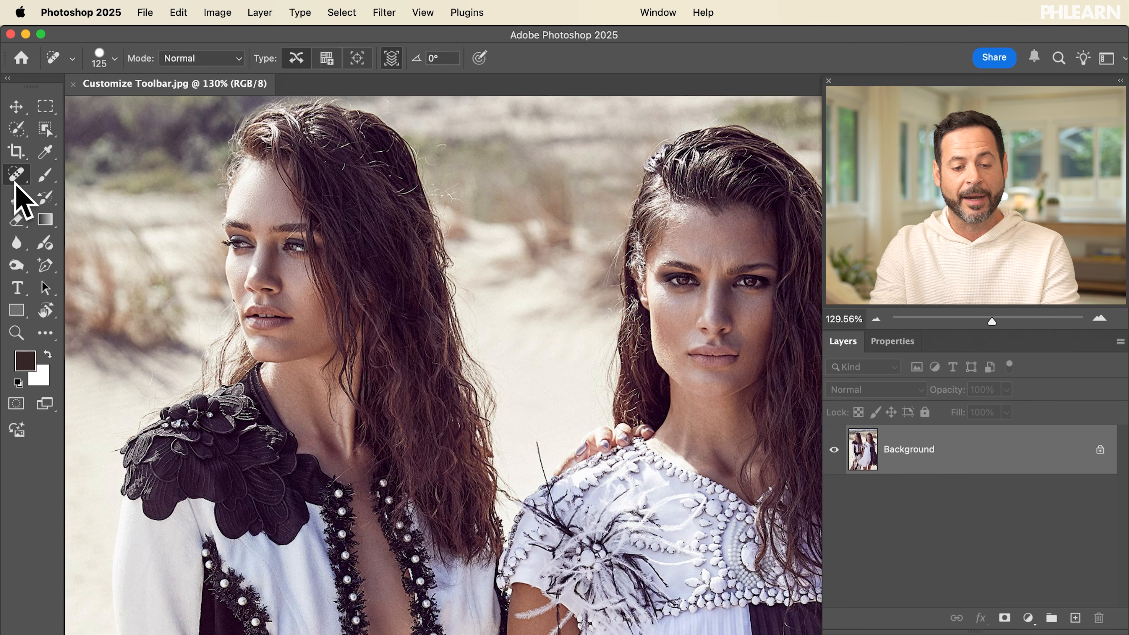
pyautogui.rightClick(17, 177)
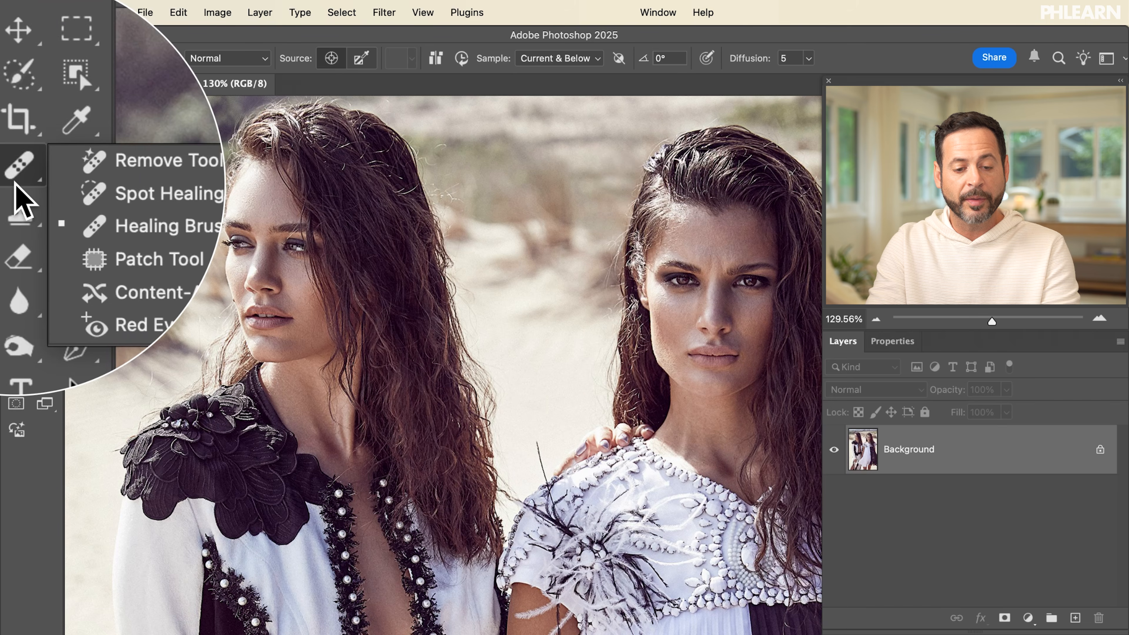
pyautogui.click(56, 164)
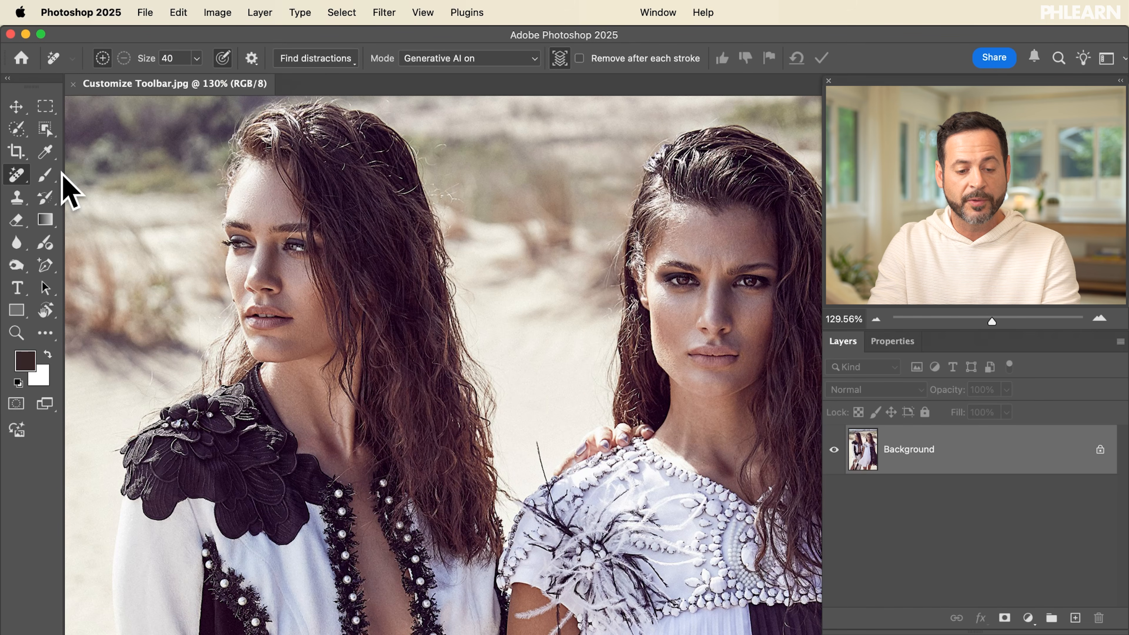
# Reopen the toolbar customization and move the Single Row and Single Column Marquee Tools into Extra Tools
pyautogui.click(50, 334)
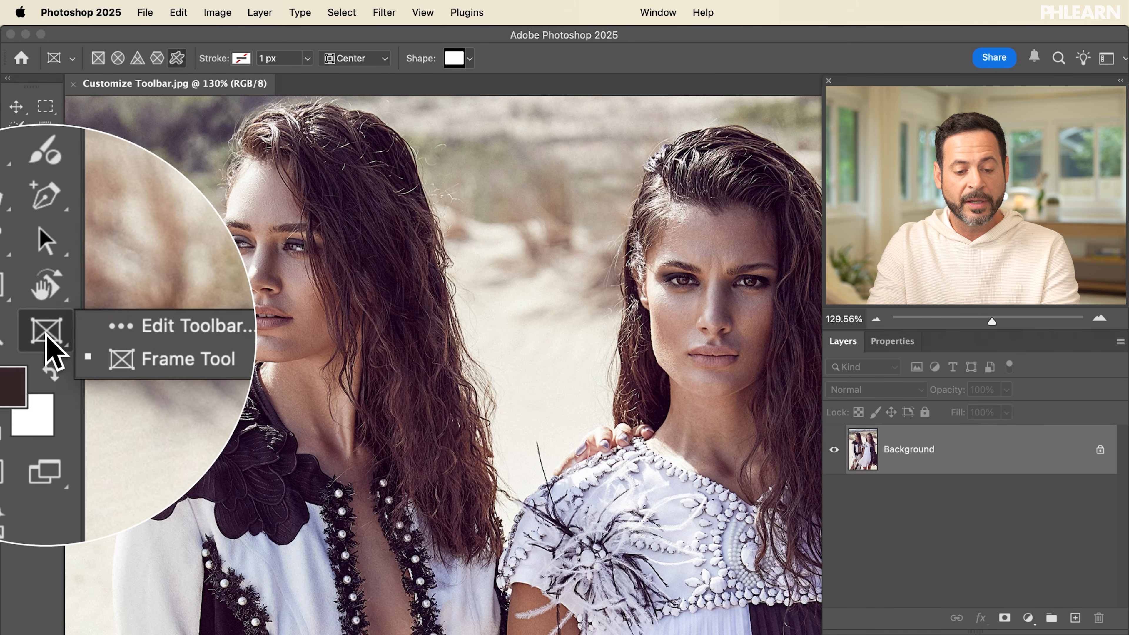
pyautogui.click(94, 329)
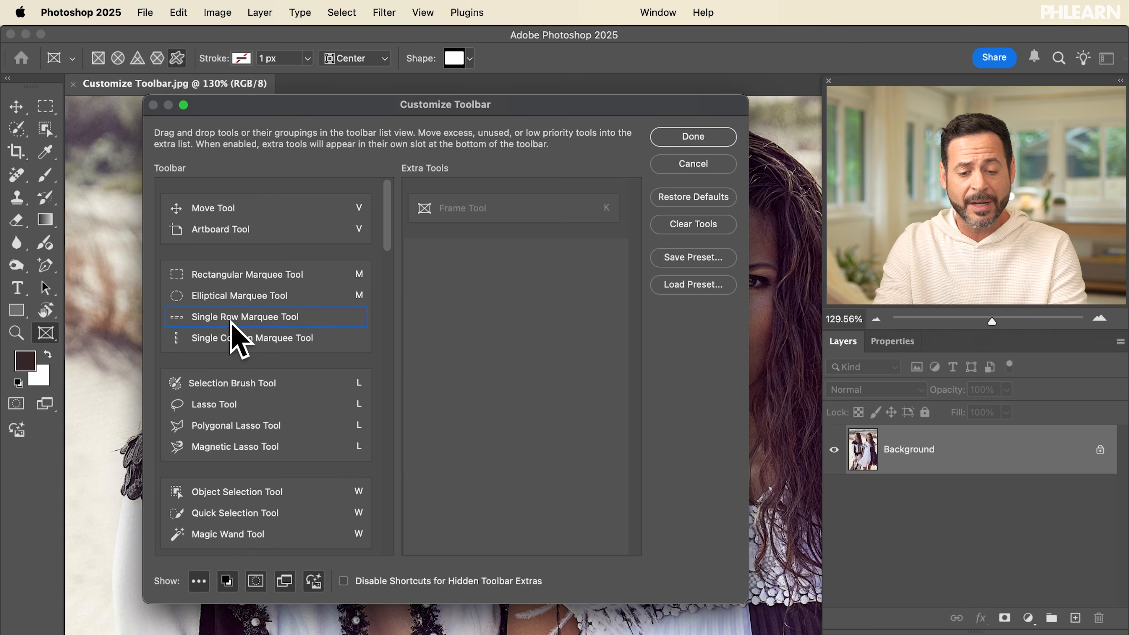
pyautogui.moveTo(429, 347); pyautogui.dragTo(458, 349)
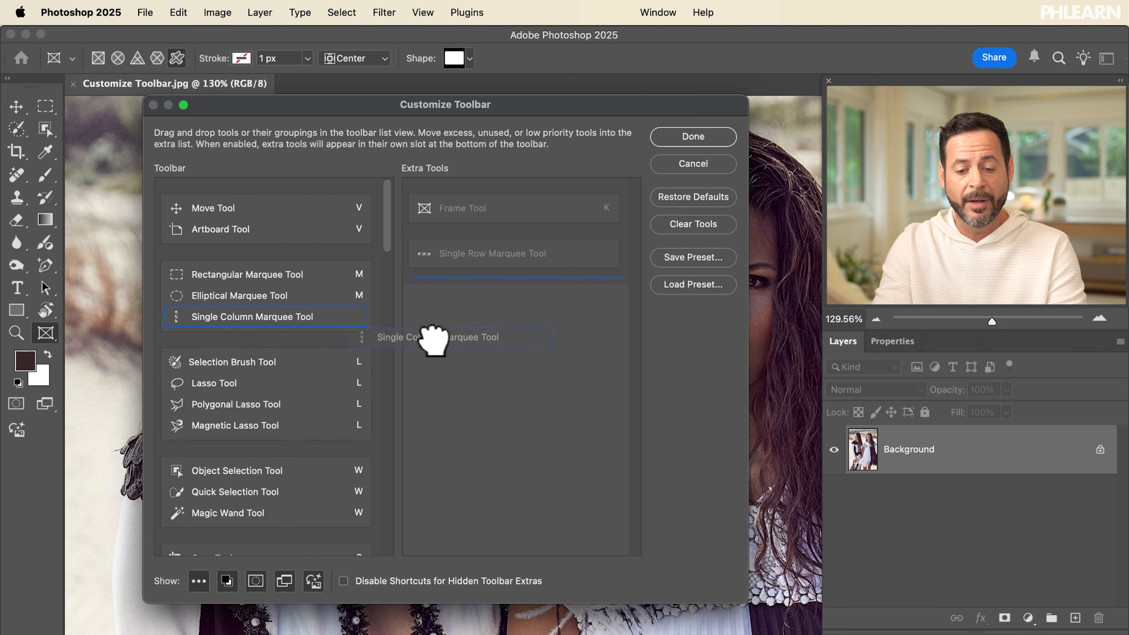
pyautogui.moveTo(345, 318); pyautogui.dragTo(489, 361)
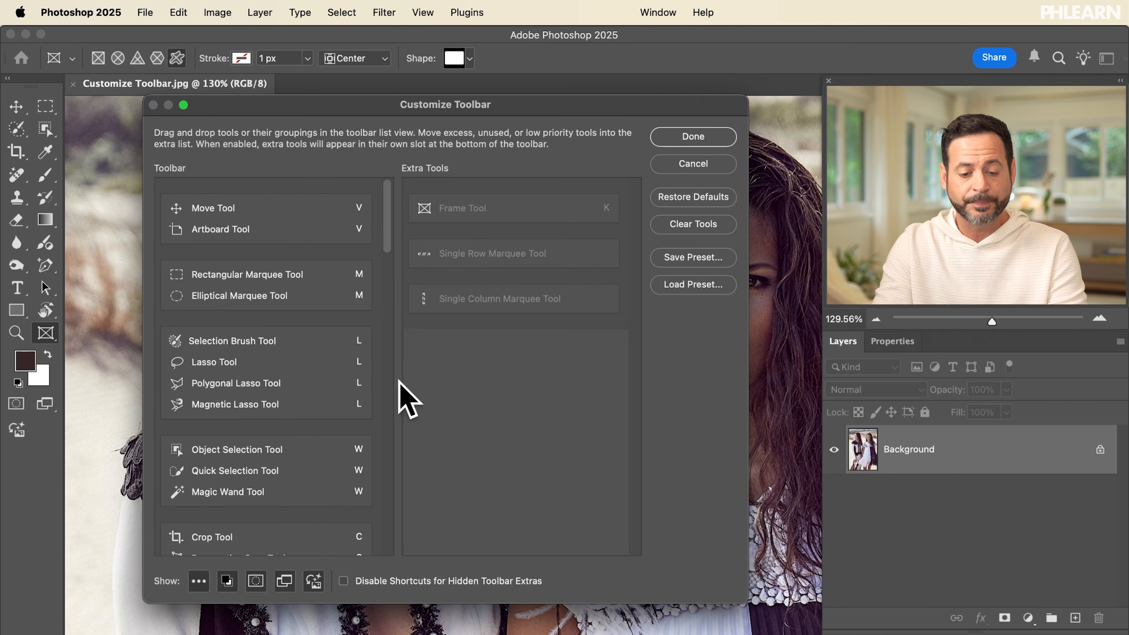
# Move the Perspective Crop, Slice and Slice Select Tools out of the crop group into Extra Tools
pyautogui.scroll(-3, 279, 344)
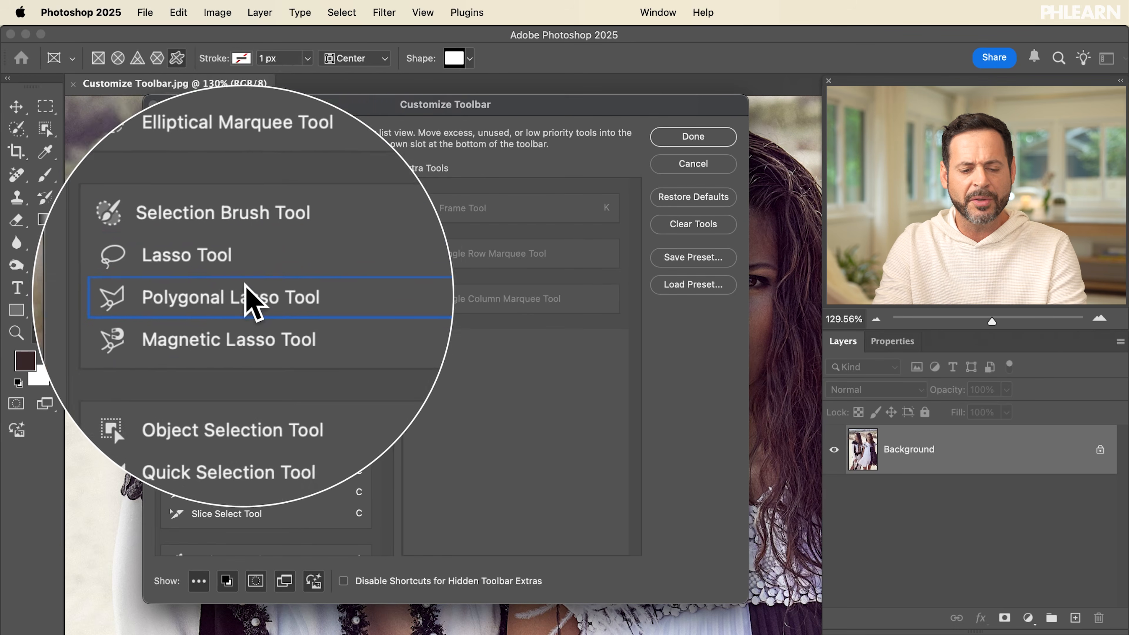
pyautogui.scroll(-3, 246, 294)
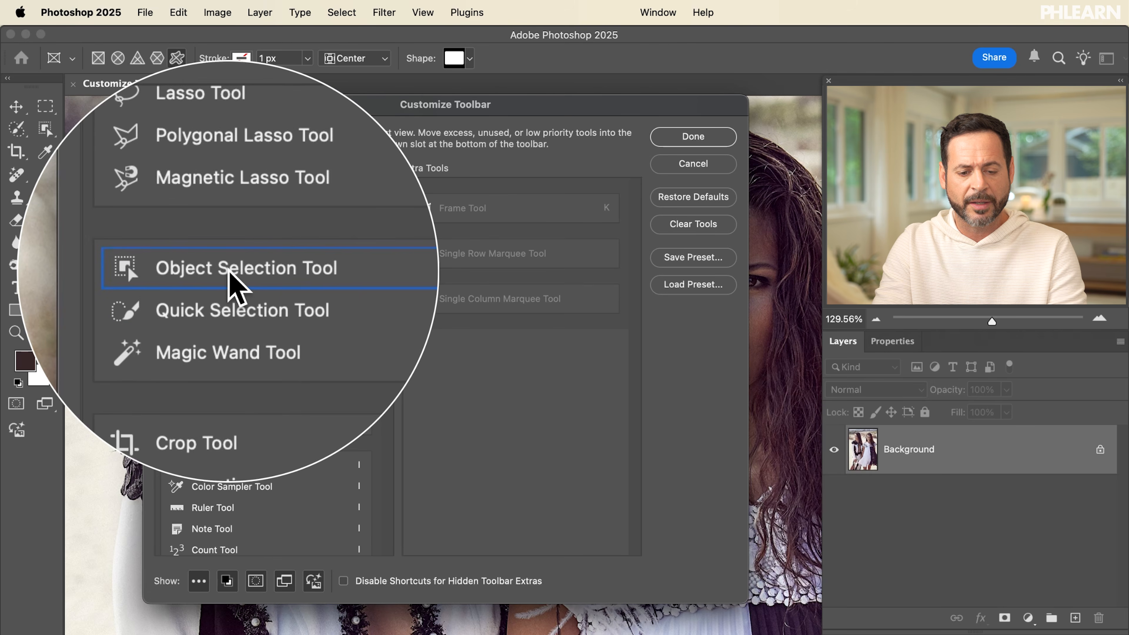
pyautogui.scroll(-2, 234, 307)
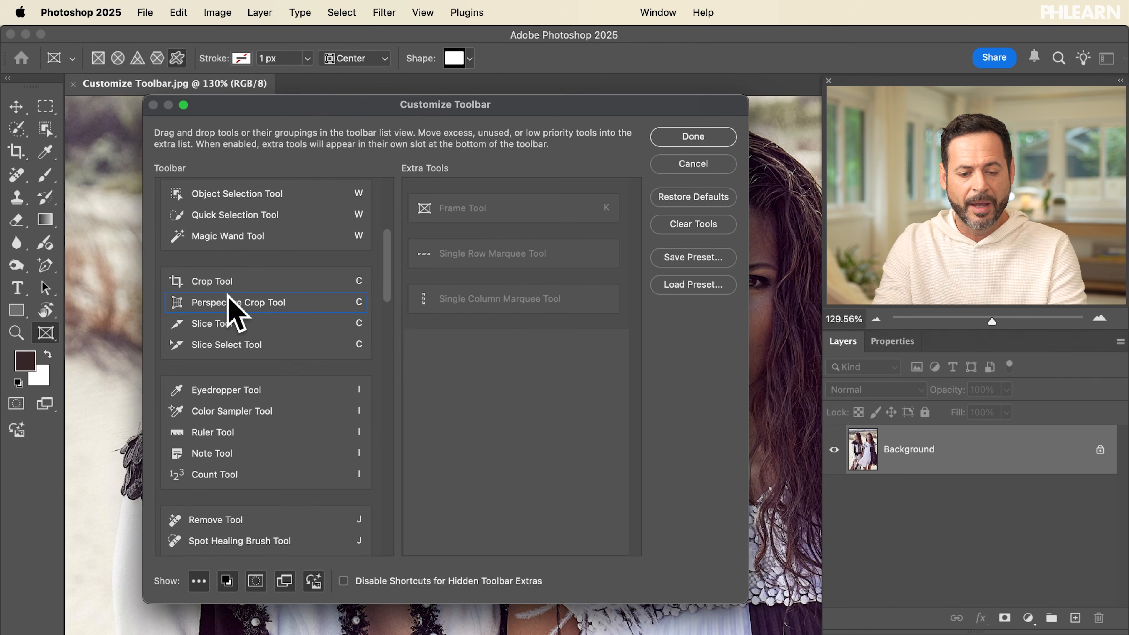
pyautogui.moveTo(236, 306); pyautogui.dragTo(511, 420)
pyautogui.moveTo(231, 306); pyautogui.dragTo(462, 391)
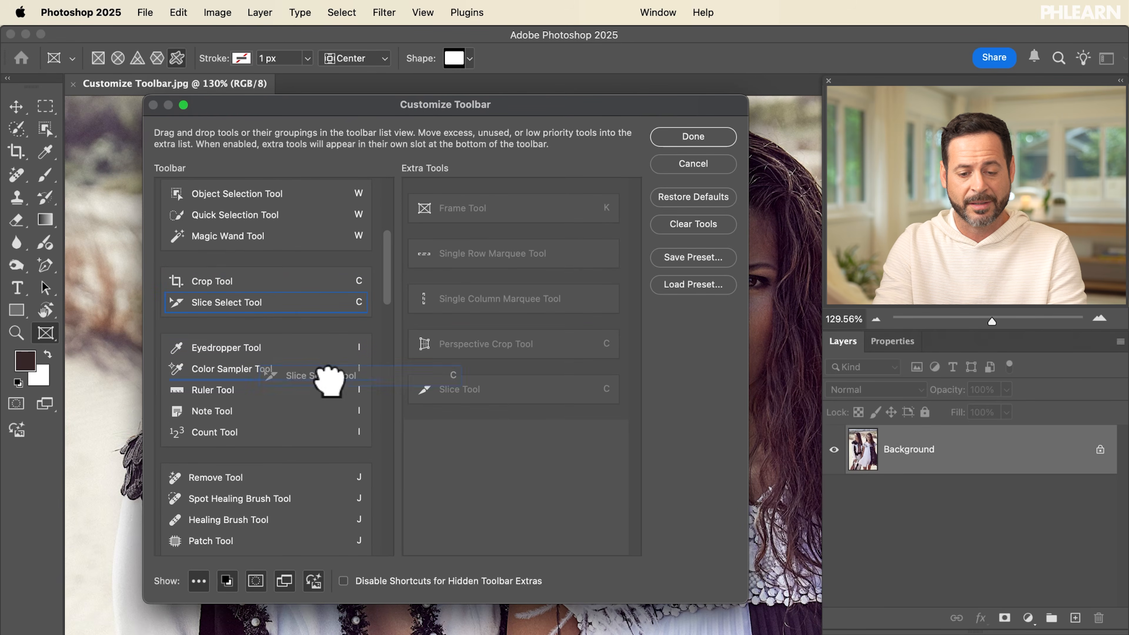
pyautogui.moveTo(471, 494); pyautogui.dragTo(470, 491)
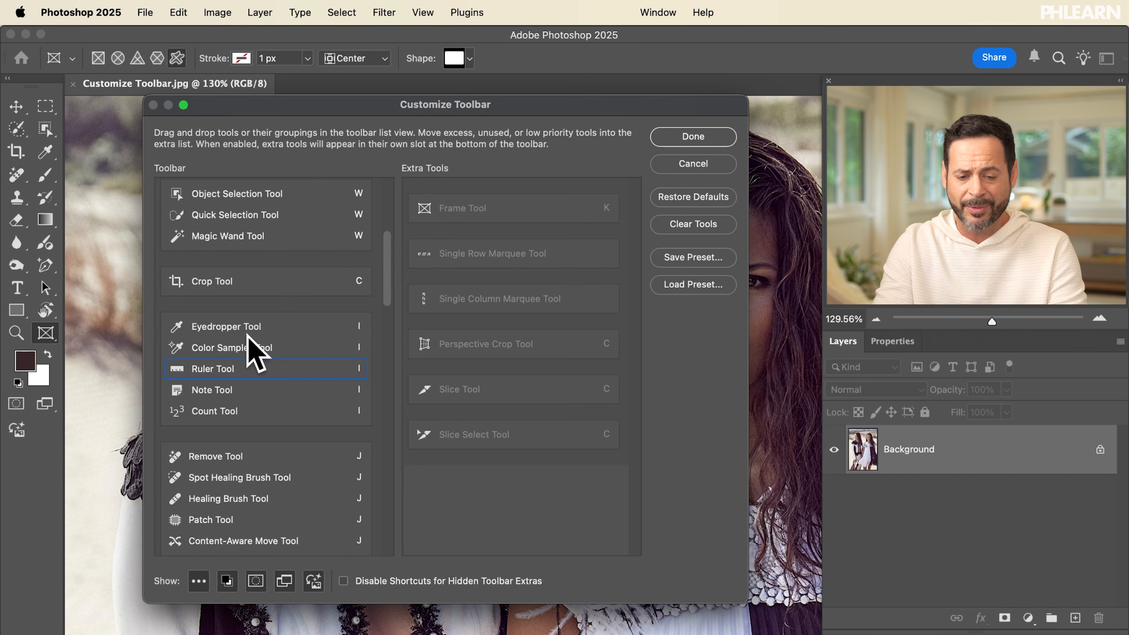
# Move the Note Tool and Count Tool from the eyedropper group into Extra Tools
pyautogui.scroll(-2, 252, 329)
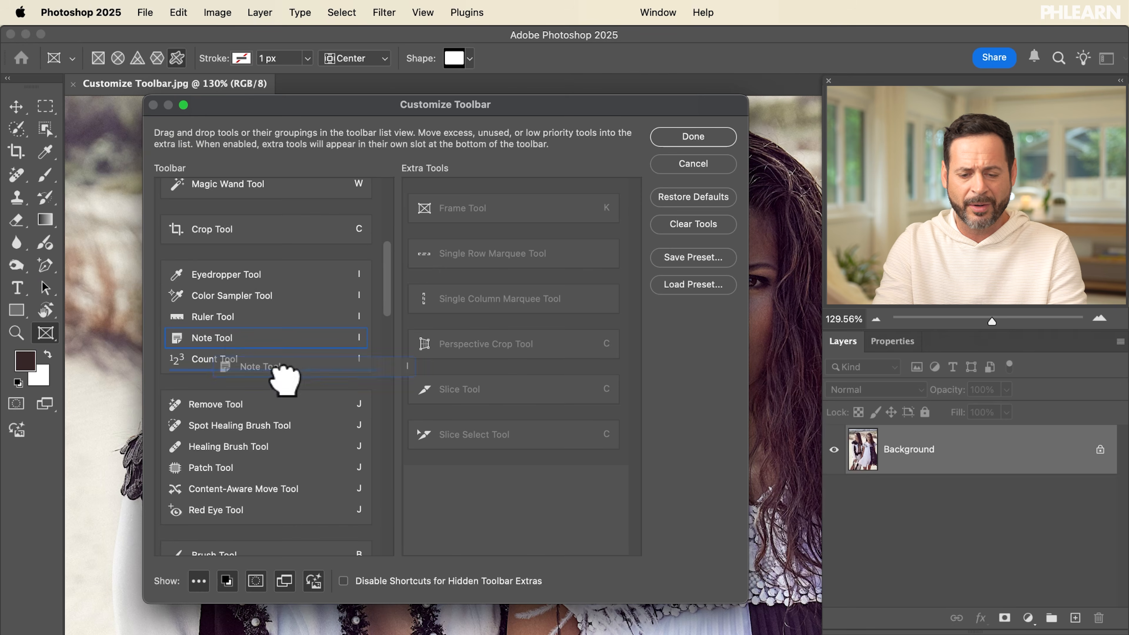
pyautogui.moveTo(224, 337); pyautogui.dragTo(529, 561)
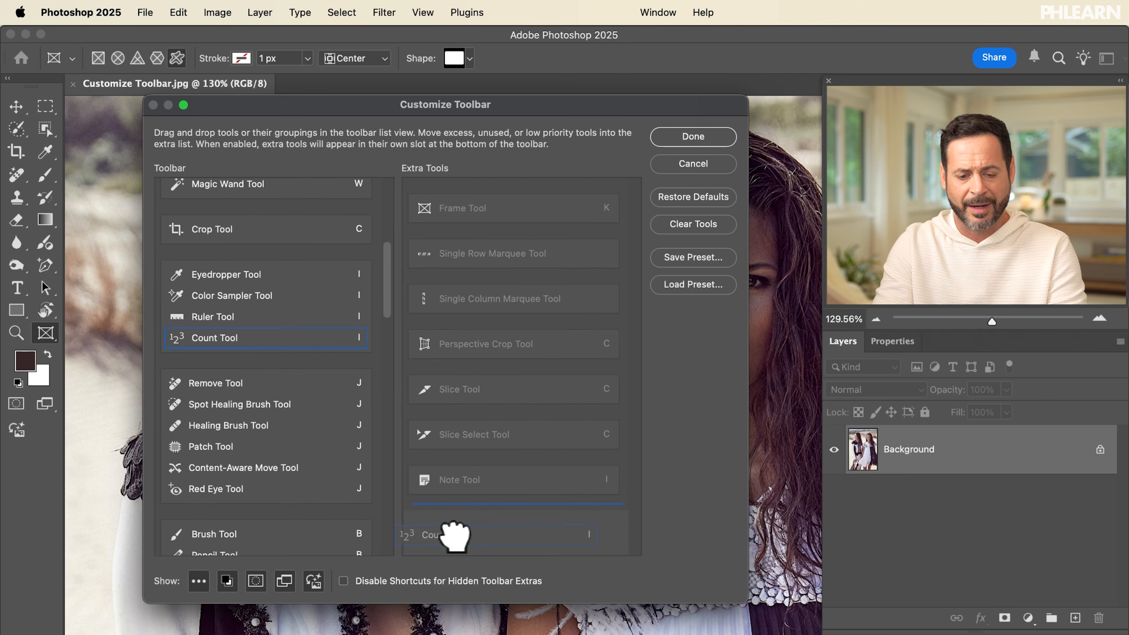
pyautogui.moveTo(454, 536); pyautogui.dragTo(442, 518)
# Split the Remove Tool into its own group above the Spot Healing Brush Tool, and move the Red Eye Tool into Extra Tools
pyautogui.scroll(-3, 240, 320)
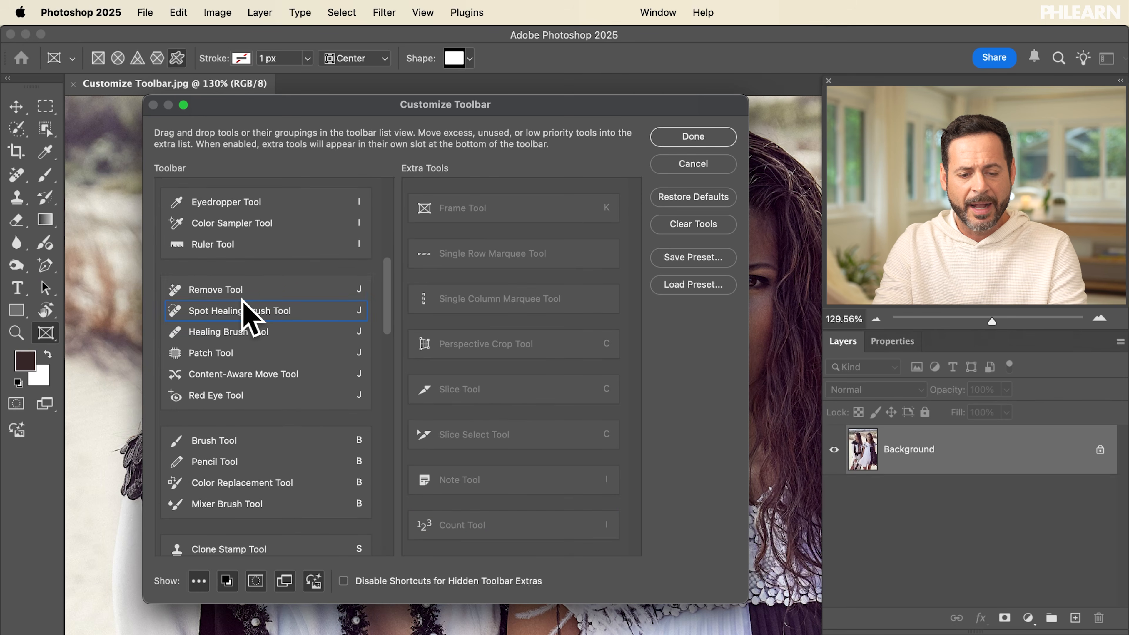
pyautogui.moveTo(238, 294); pyautogui.dragTo(237, 269)
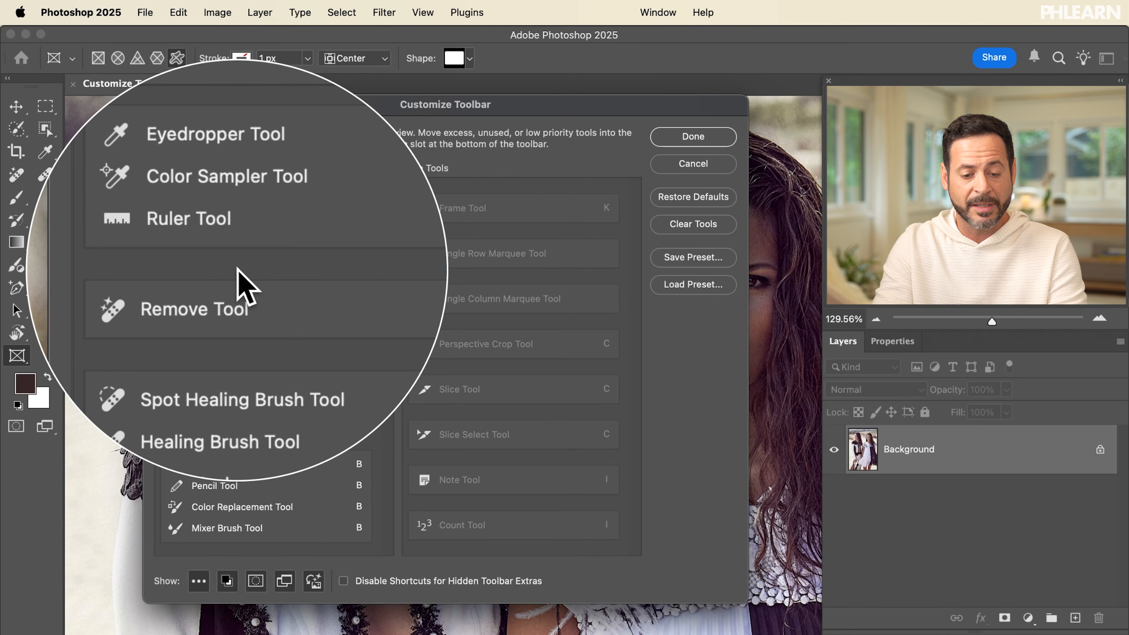
pyautogui.scroll(-2, 244, 282)
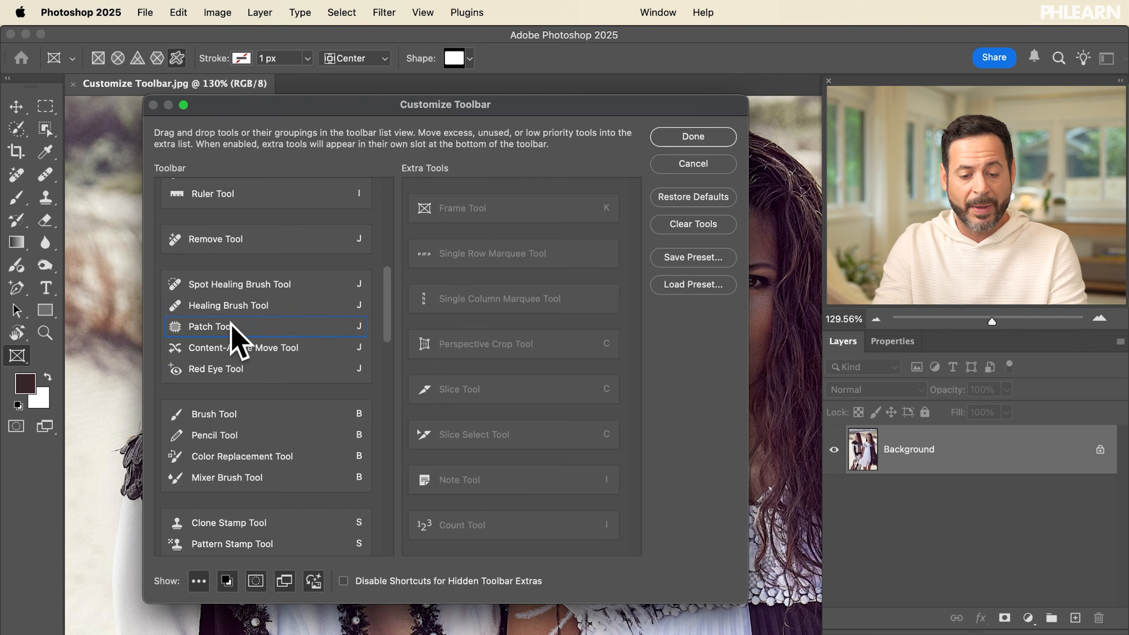
pyautogui.moveTo(249, 369); pyautogui.dragTo(487, 431)
# Move the Pencil, Color Replacement and Mixer Brush Tools into Extra Tools, keeping only the Brush Tool in its group
pyautogui.scroll(-4, 311, 355)
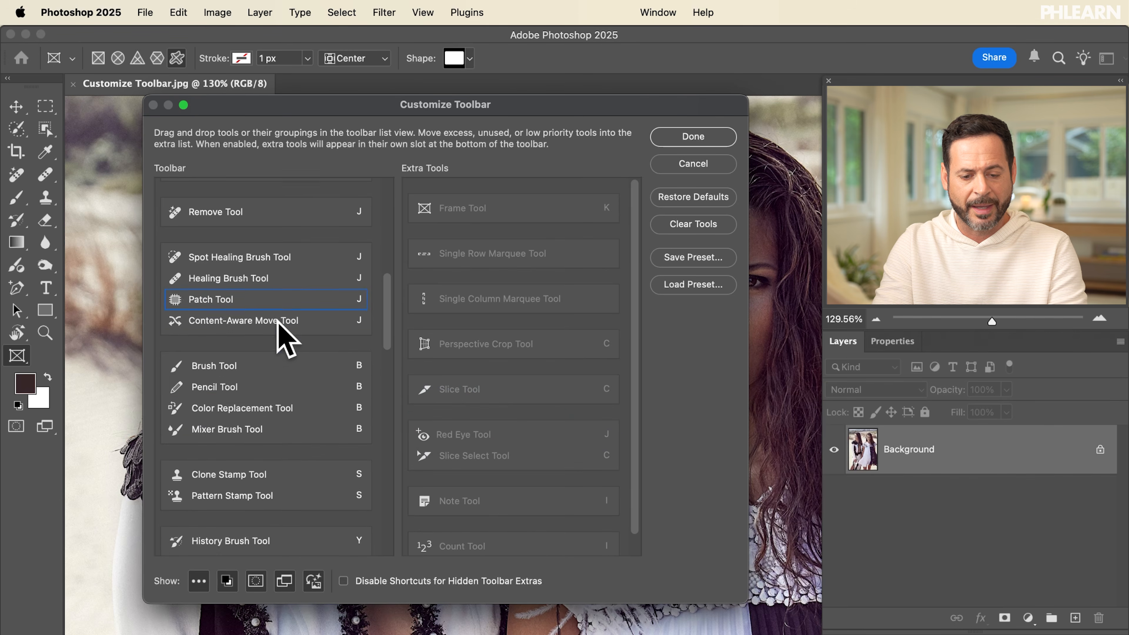
pyautogui.moveTo(266, 316)
pyautogui.mouseDown()
pyautogui.moveTo(420, 351)
pyautogui.moveTo(529, 433)
pyautogui.mouseUp()
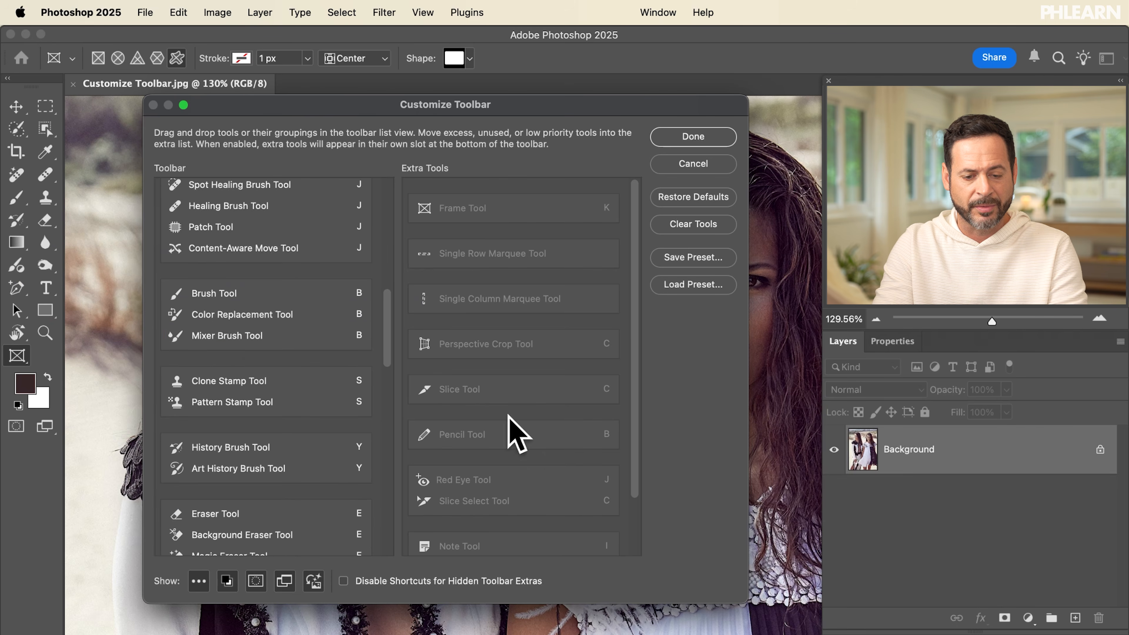
pyautogui.moveTo(252, 328)
pyautogui.mouseDown()
pyautogui.moveTo(441, 418)
pyautogui.moveTo(500, 414)
pyautogui.mouseUp()
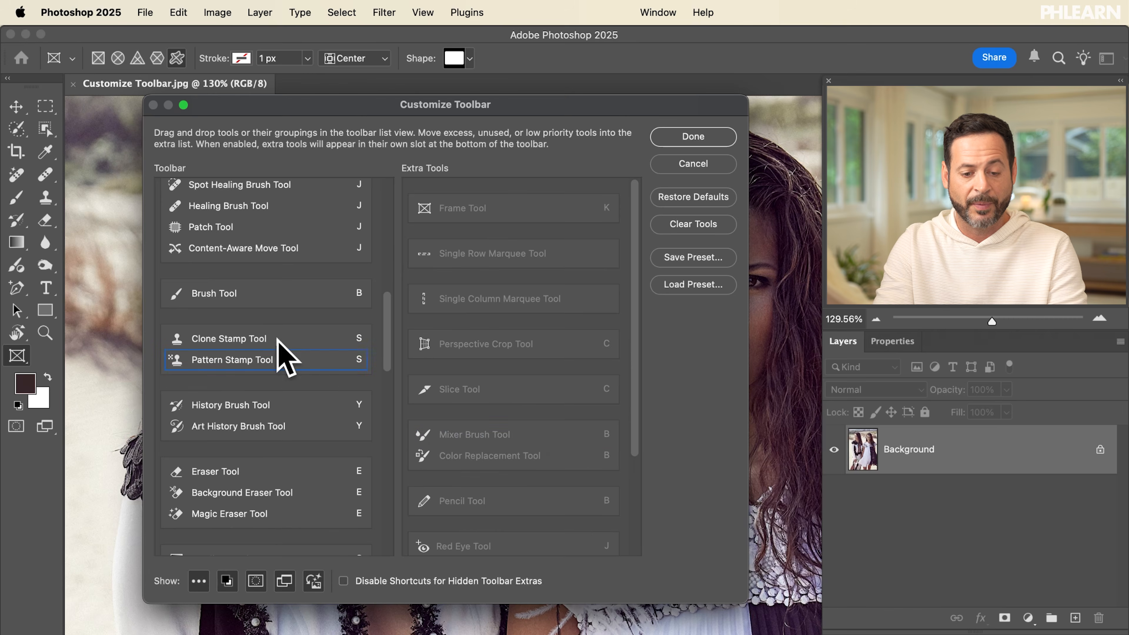
# Move the Pattern Stamp, History Brush and Art History Brush Tools into Extra Tools
pyautogui.click(236, 299)
pyautogui.scroll(-1, 238, 311)
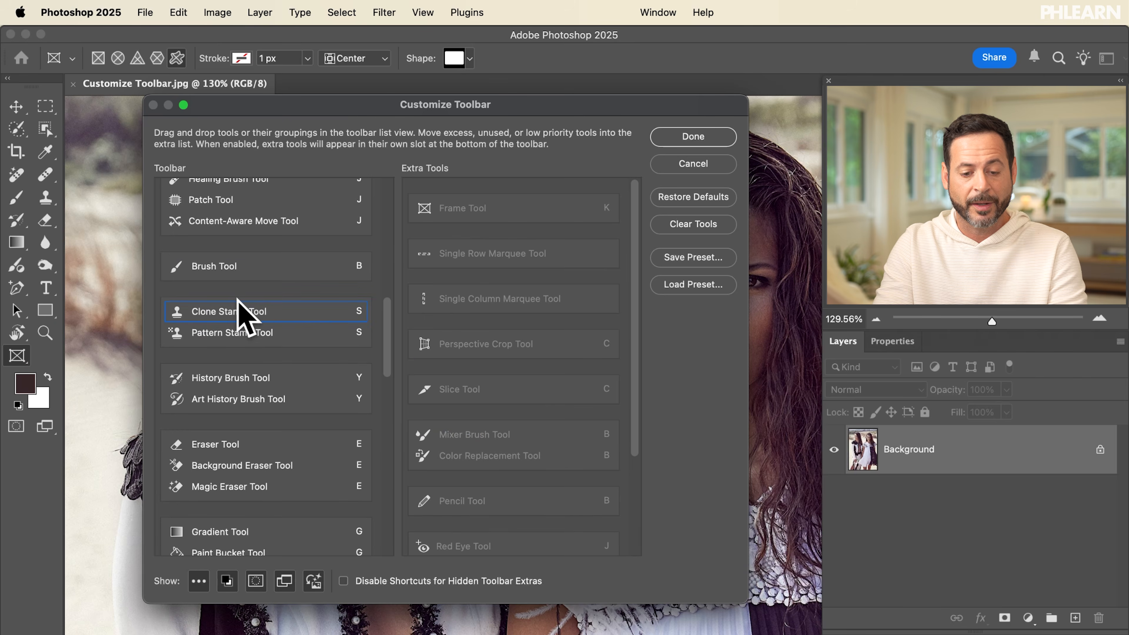
pyautogui.click(236, 331)
pyautogui.moveTo(236, 331); pyautogui.dragTo(506, 391)
pyautogui.scroll(-3, 287, 358)
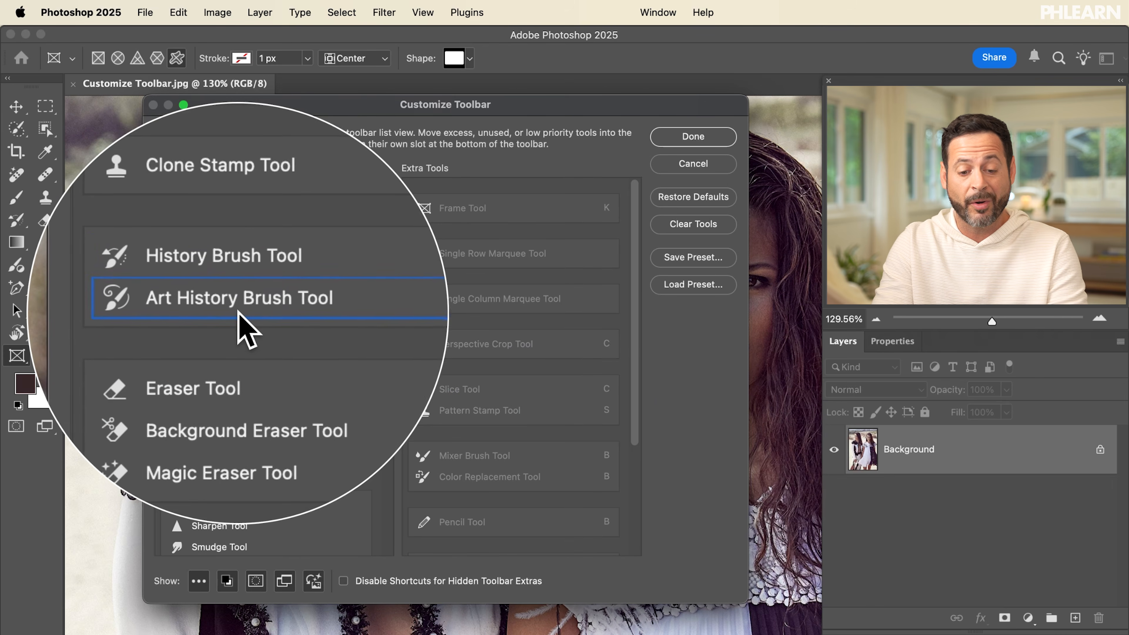
pyautogui.moveTo(281, 287)
pyautogui.mouseDown()
pyautogui.moveTo(496, 363)
pyautogui.moveTo(498, 382)
pyautogui.mouseUp()
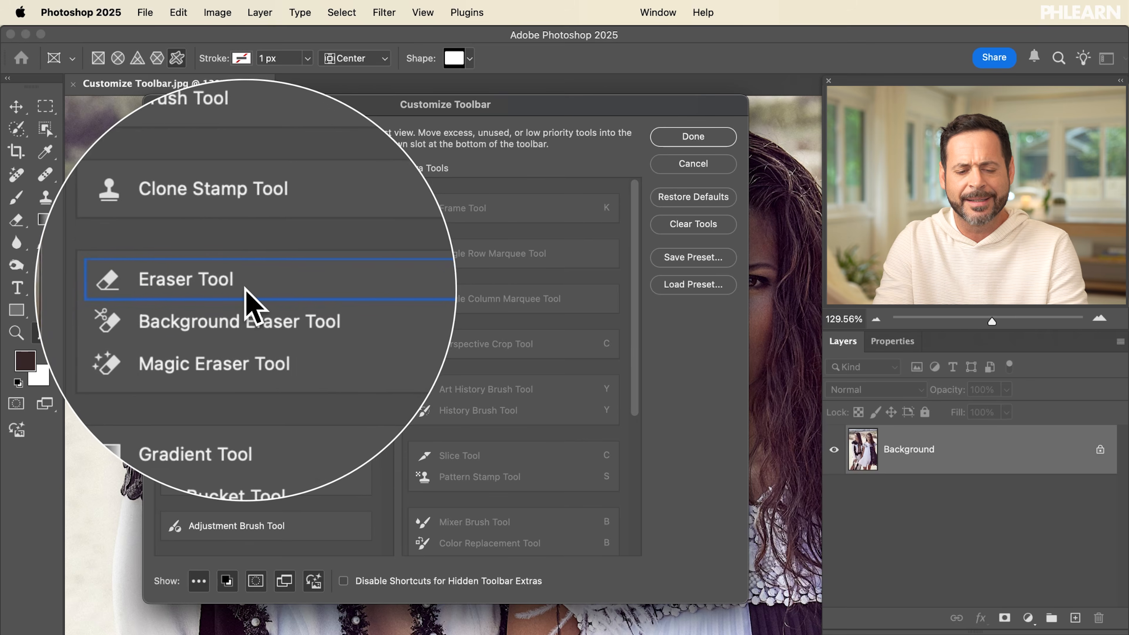
# Move the Eraser, Background Eraser, Magic Eraser and Paint Bucket Tools into Extra Tools
pyautogui.moveTo(236, 287); pyautogui.dragTo(437, 309)
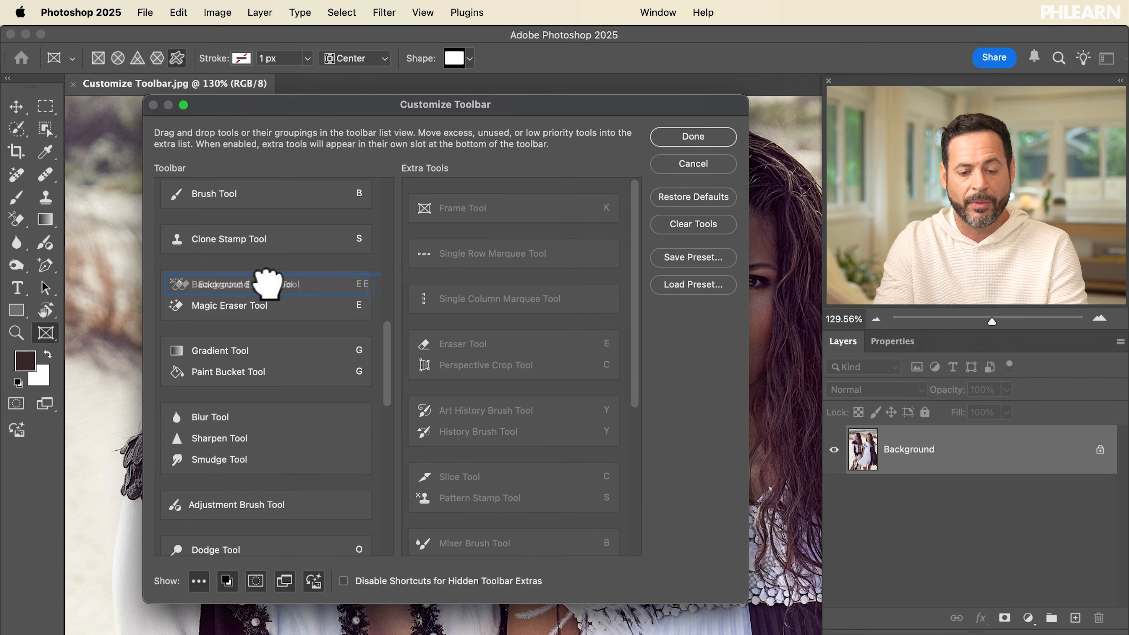
pyautogui.moveTo(256, 284); pyautogui.dragTo(499, 370)
pyautogui.moveTo(272, 275); pyautogui.dragTo(587, 393)
pyautogui.moveTo(285, 311)
pyautogui.mouseDown()
pyautogui.moveTo(509, 353)
pyautogui.moveTo(494, 400)
pyautogui.mouseUp()
# Move the Dodge, Burn and Sponge Tools into Extra Tools
pyautogui.scroll(-5, 493, 402)
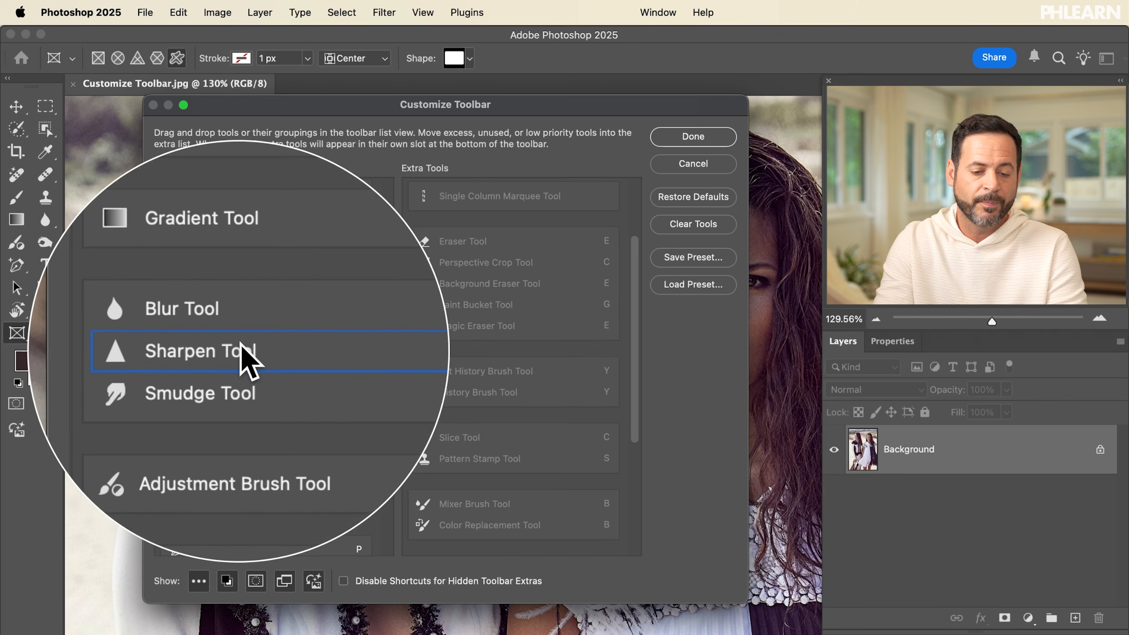
pyautogui.scroll(-4, 238, 350)
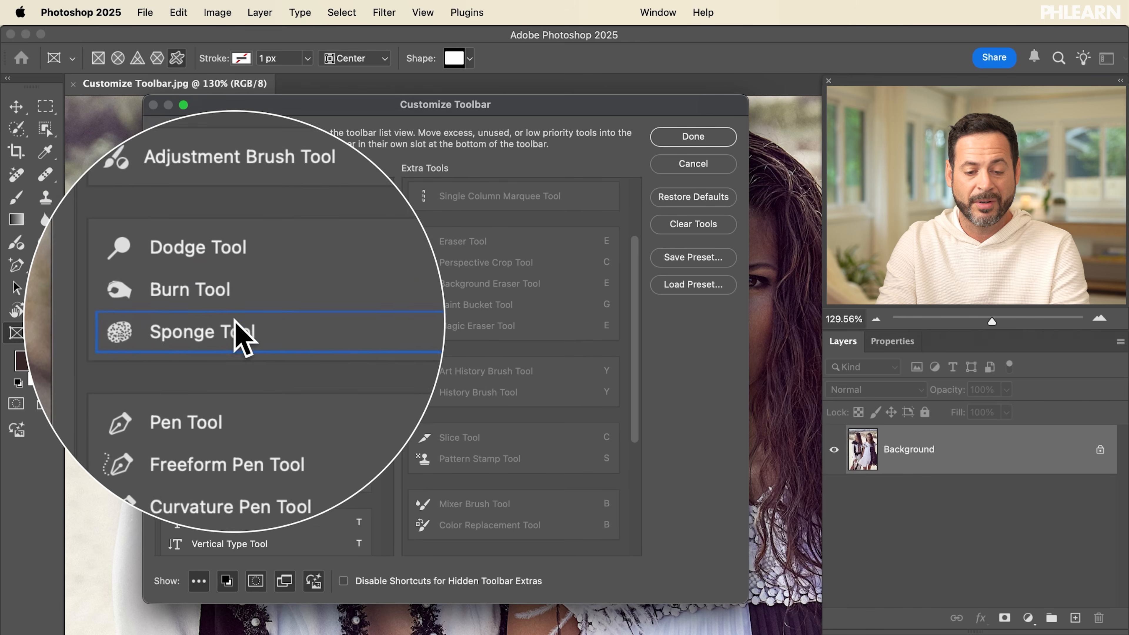
pyautogui.moveTo(236, 285); pyautogui.dragTo(458, 325)
pyautogui.moveTo(251, 287)
pyautogui.mouseDown()
pyautogui.moveTo(415, 285)
pyautogui.moveTo(479, 331)
pyautogui.mouseUp()
pyautogui.moveTo(245, 315)
pyautogui.mouseDown()
pyautogui.moveTo(300, 287)
pyautogui.moveTo(478, 307)
pyautogui.moveTo(486, 328)
pyautogui.mouseUp()
# Move the Freeform Pen, Curvature Pen, Add Anchor Point, Delete Anchor Point and Convert Point Tools into Extra Tools
pyautogui.scroll(-2, 486, 328)
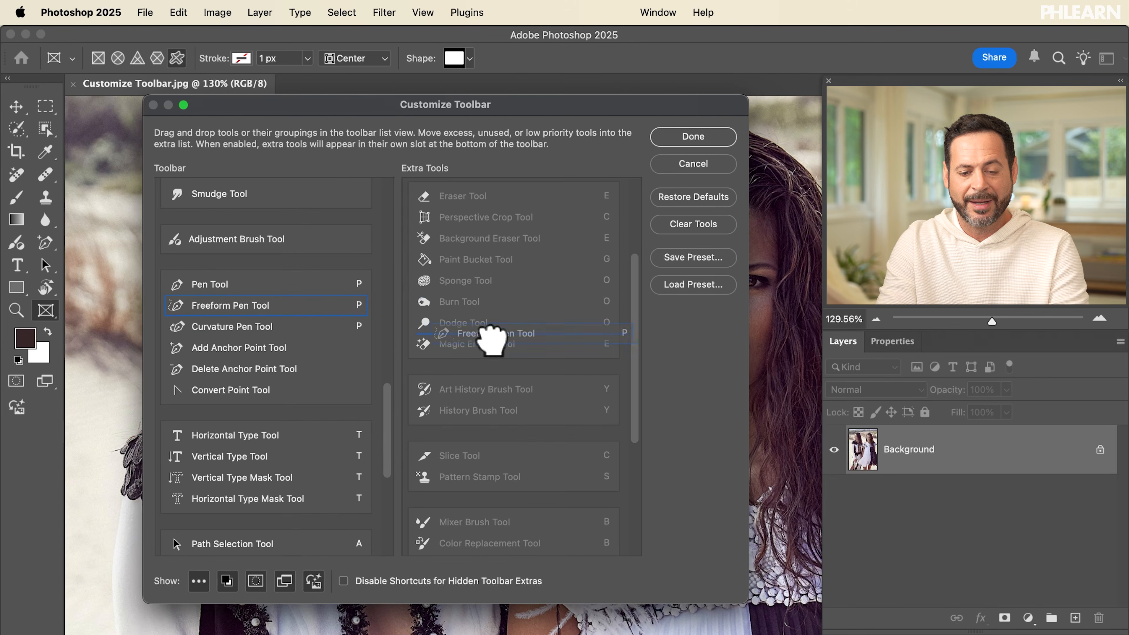
pyautogui.moveTo(470, 329); pyautogui.dragTo(471, 331)
pyautogui.moveTo(320, 308); pyautogui.dragTo(423, 360)
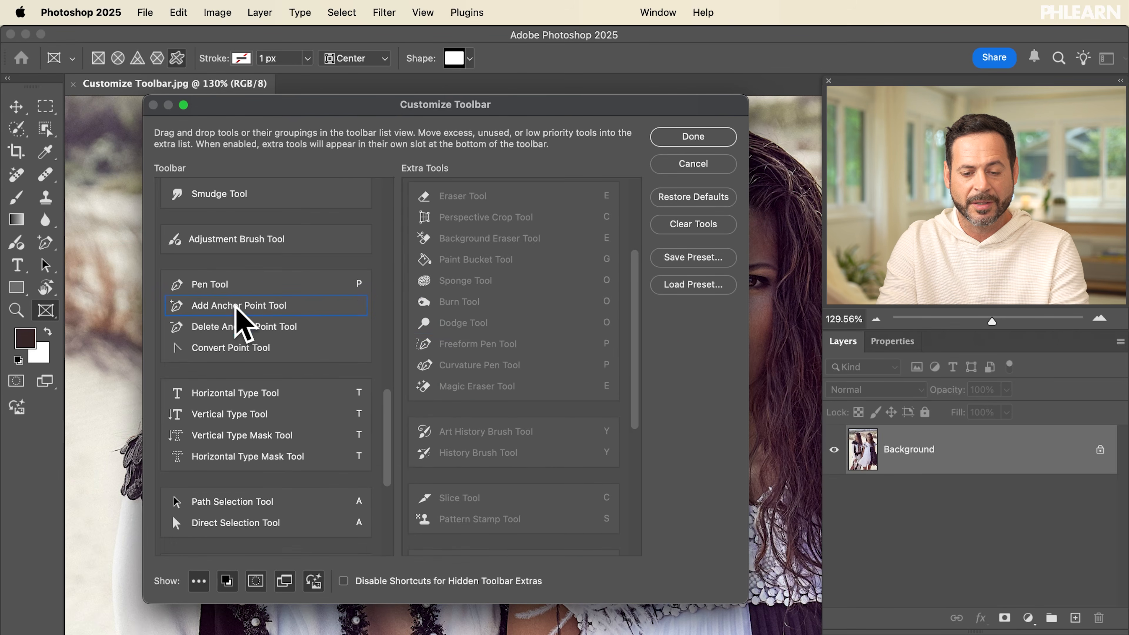
pyautogui.moveTo(234, 308); pyautogui.dragTo(467, 315)
pyautogui.moveTo(254, 310)
pyautogui.mouseDown()
pyautogui.moveTo(504, 340)
pyautogui.moveTo(502, 354)
pyautogui.mouseUp()
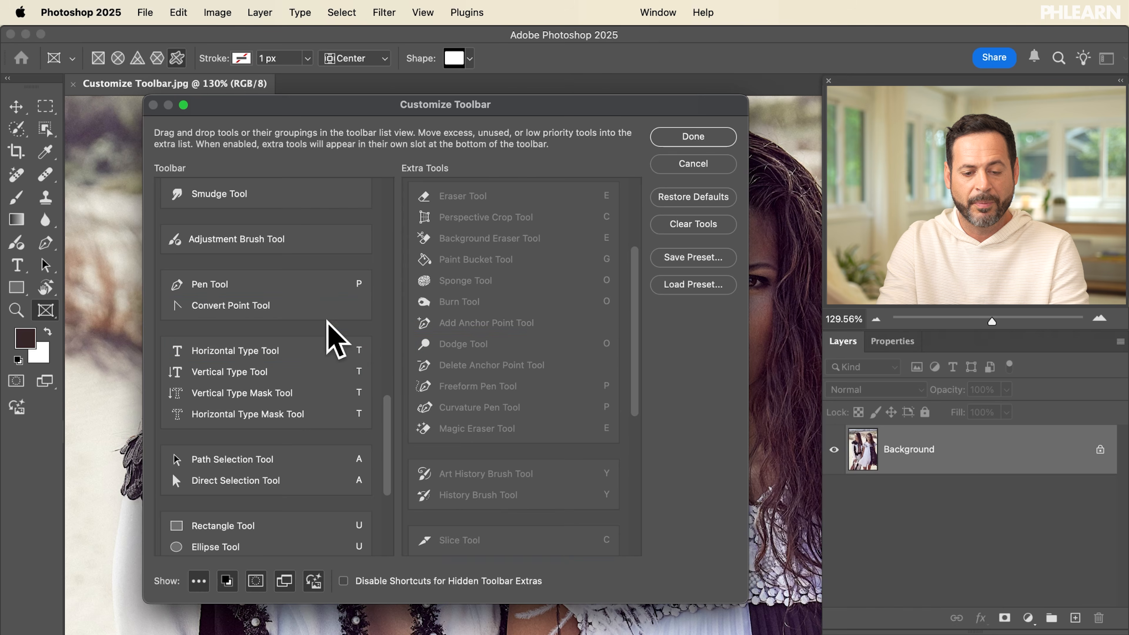
pyautogui.moveTo(288, 306); pyautogui.dragTo(529, 335)
# Move the Vertical Type Mask and Horizontal Type Mask Tools into Extra Tools
pyautogui.click(285, 372)
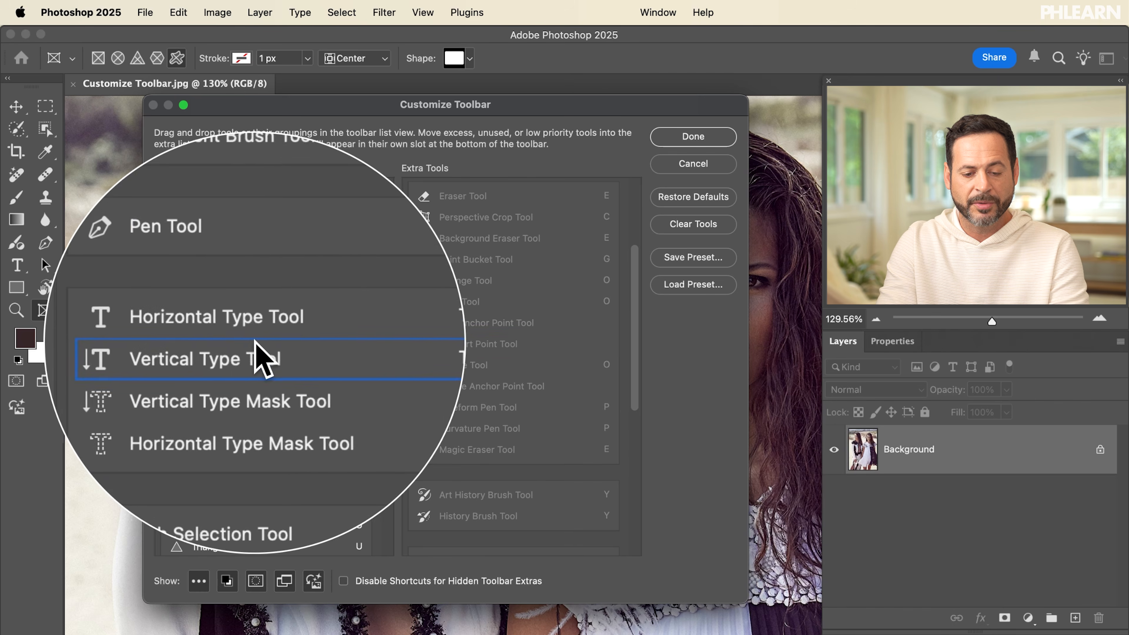
pyautogui.moveTo(249, 372); pyautogui.dragTo(516, 378)
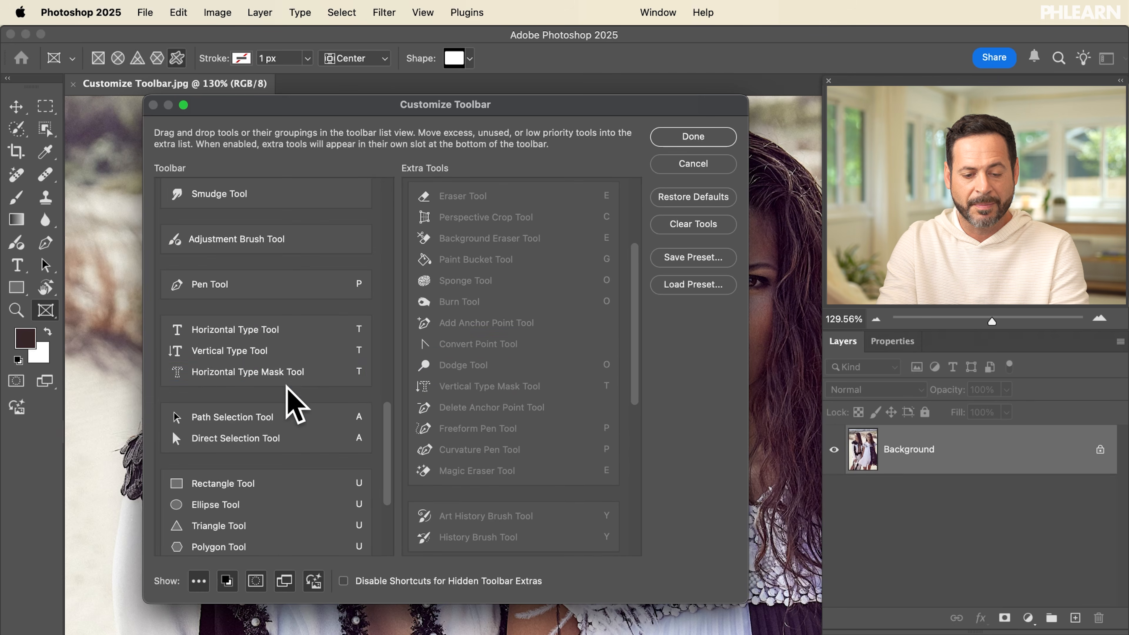
pyautogui.moveTo(269, 377); pyautogui.dragTo(565, 400)
pyautogui.scroll(-5, 321, 365)
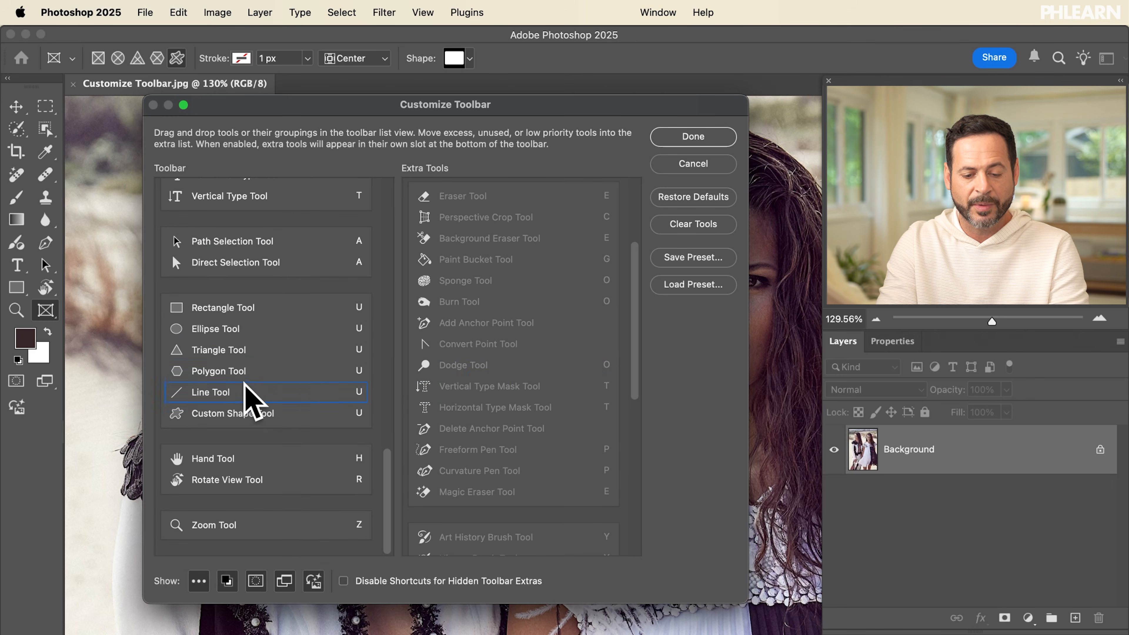
pyautogui.click(248, 415)
pyautogui.click(244, 481)
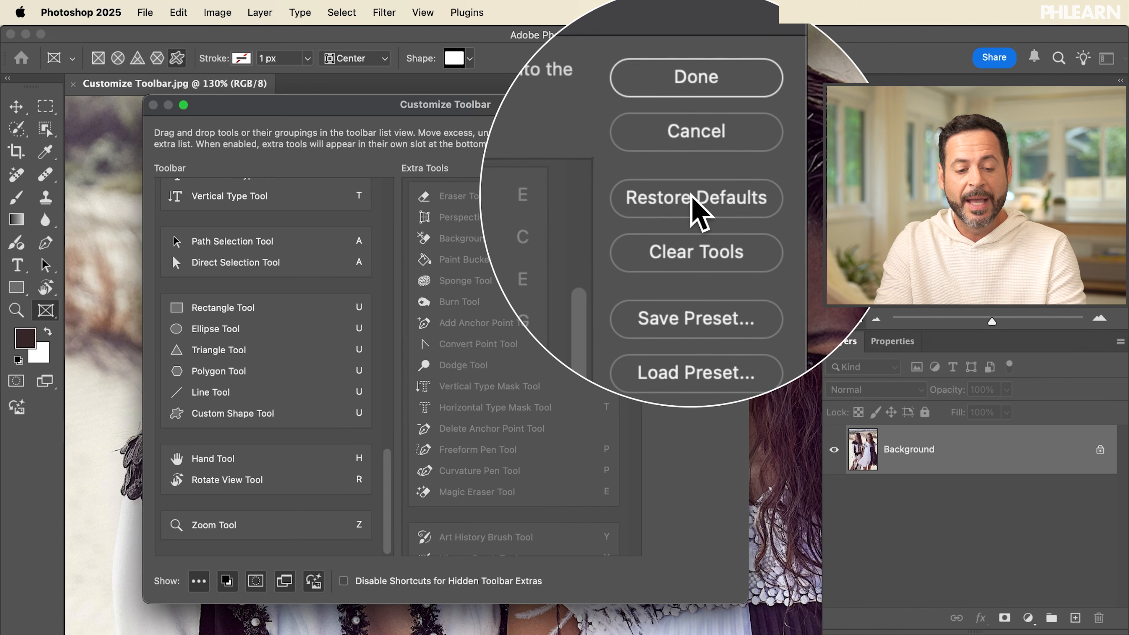
# Hide the Extra Tools slot in the toolbar and show it again
pyautogui.click(205, 586)
pyautogui.click(205, 585)
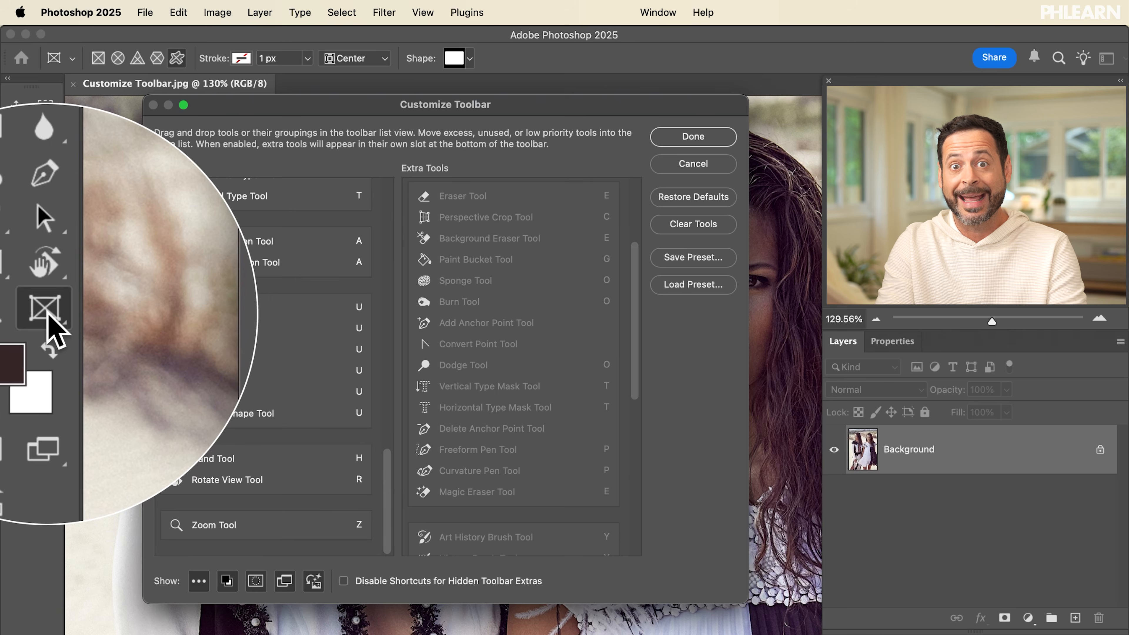
pyautogui.click(205, 581)
pyautogui.click(204, 581)
# Hide the image generation button at the end of the toolbar and apply the toolbar customization
pyautogui.click(250, 580)
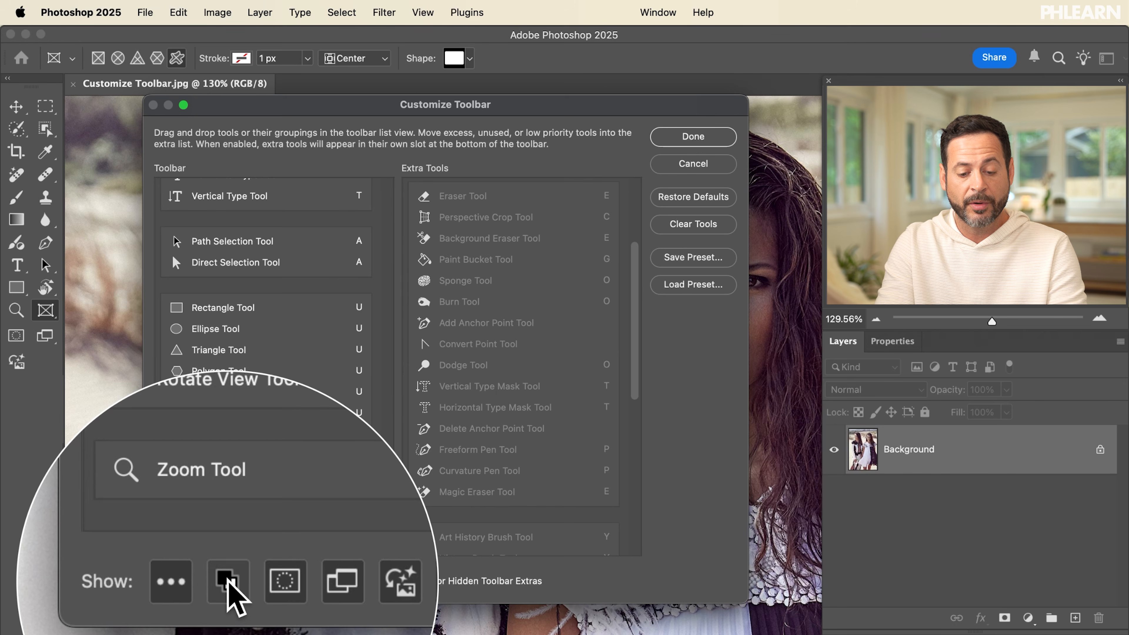
pyautogui.click(261, 581)
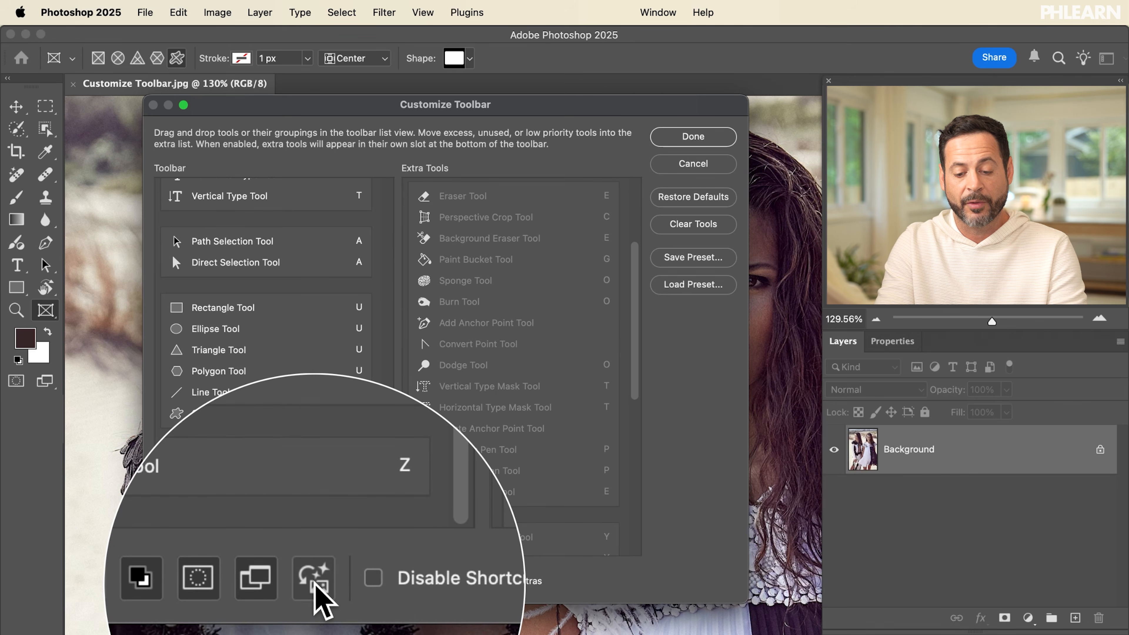
pyautogui.click(692, 138)
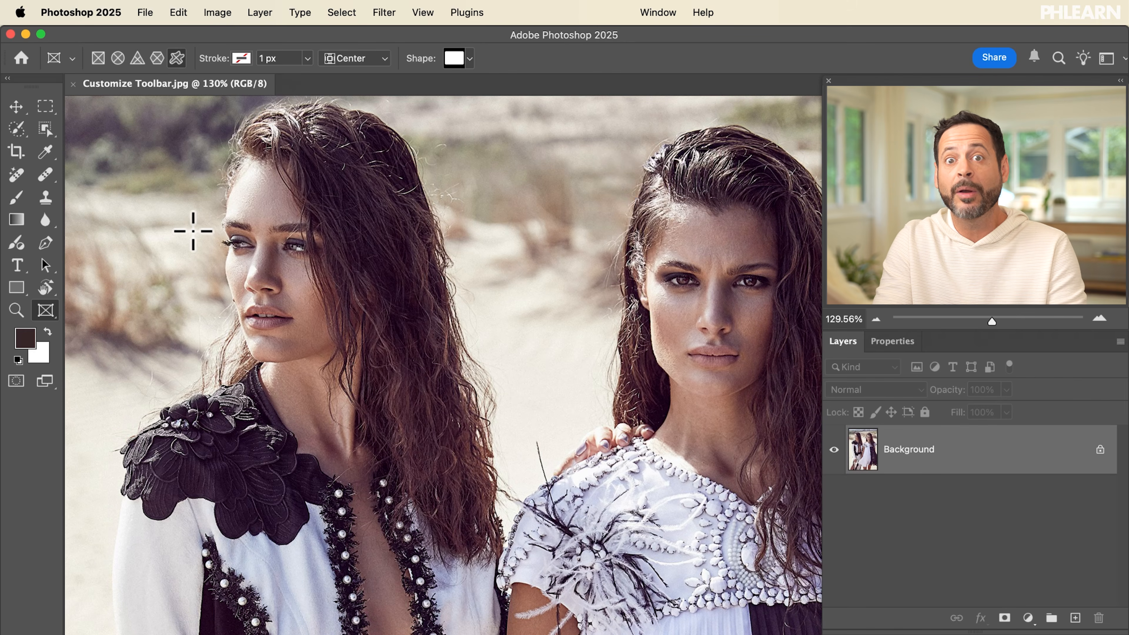
# Check the tools grouped with the Move Tool, then reopen the toolbar customization and move the Artboard Tool into Extra Tools
pyautogui.click(16, 112)
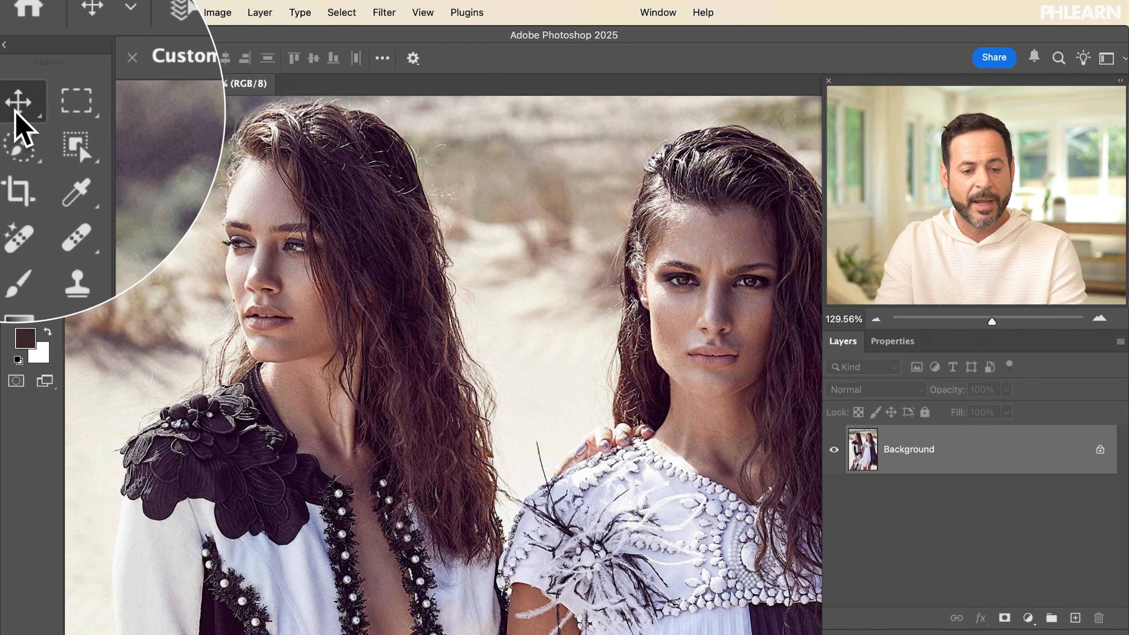
pyautogui.rightClick(16, 112)
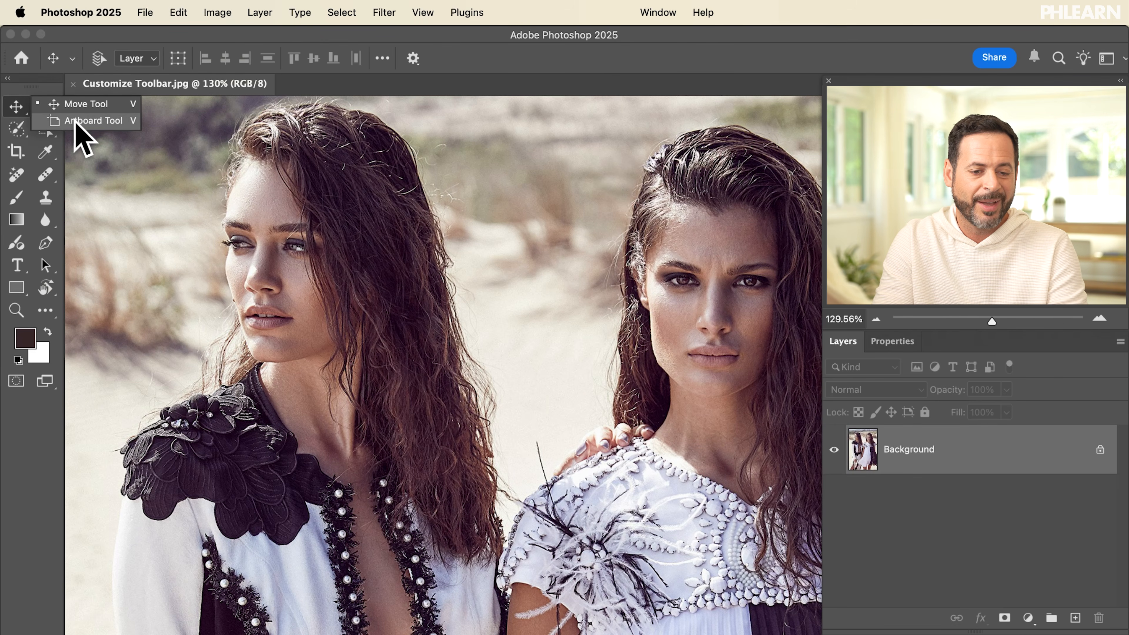
pyautogui.click(45, 312)
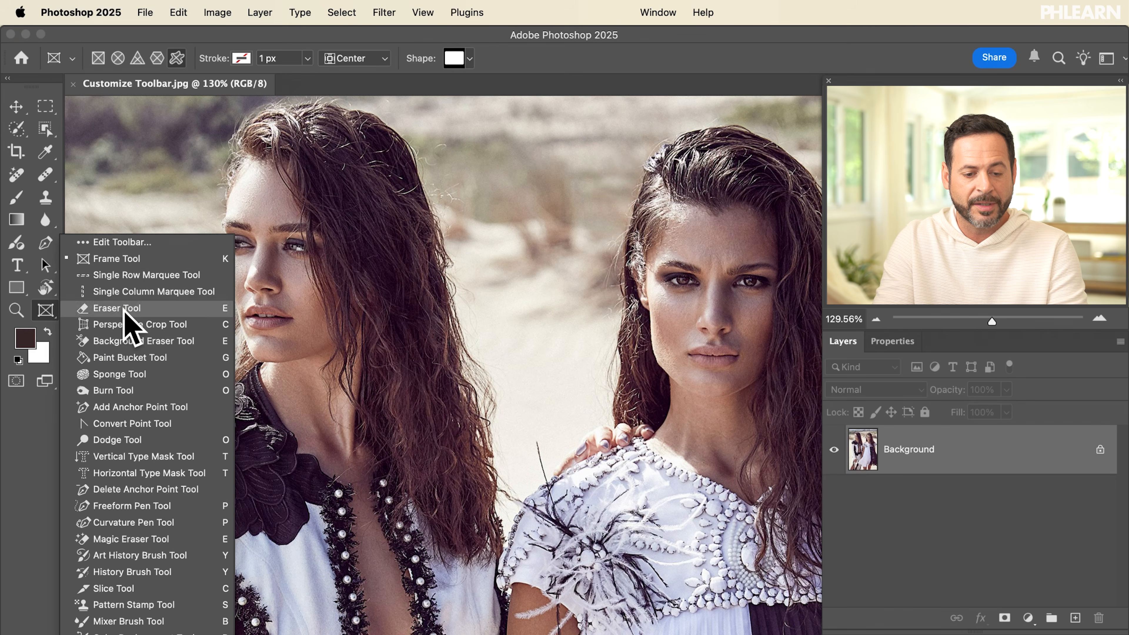
pyautogui.click(141, 242)
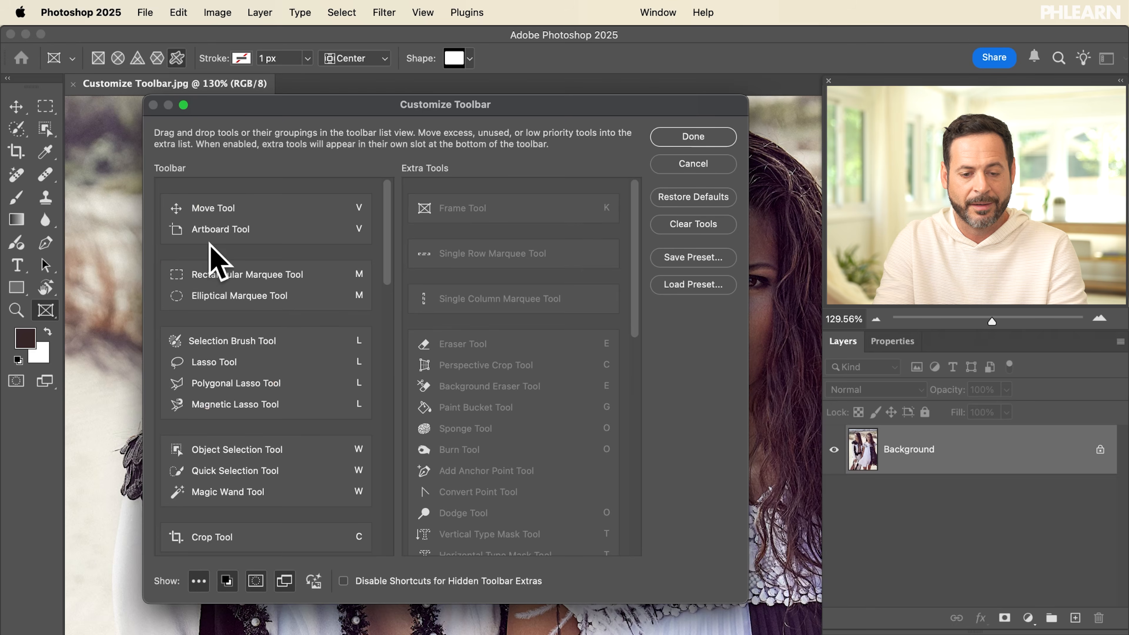
pyautogui.moveTo(507, 349); pyautogui.dragTo(524, 373)
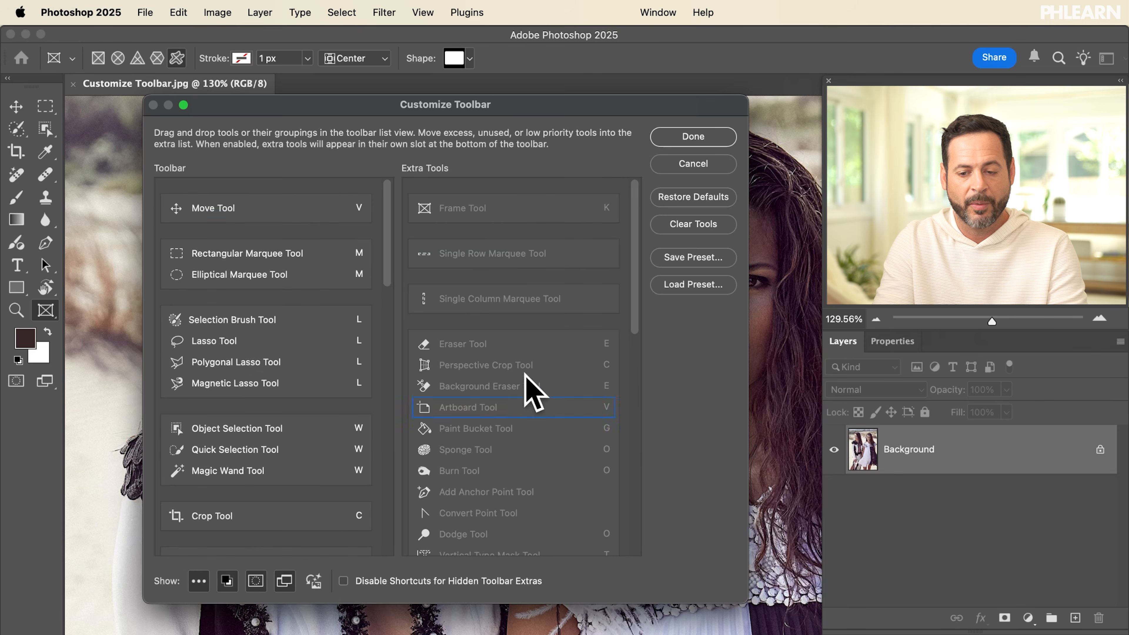
# Apply the toolbar customization and check the tools grouped with the Rectangular Marquee, Selection Brush, Object Selection and Healing Brush Tools
pyautogui.click(686, 138)
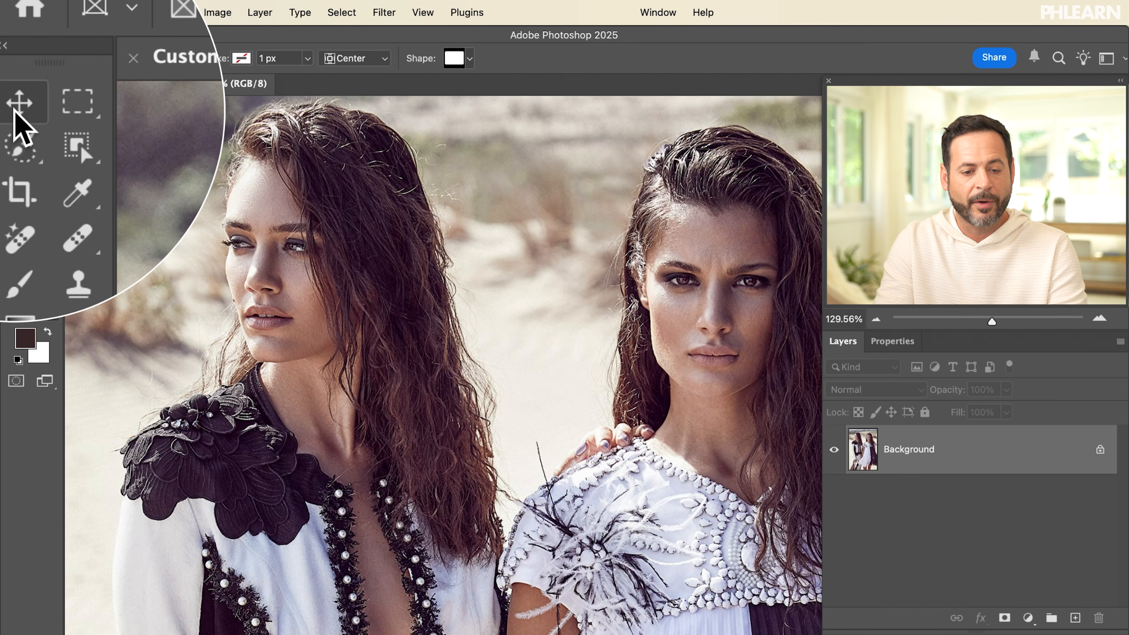
pyautogui.click(46, 108)
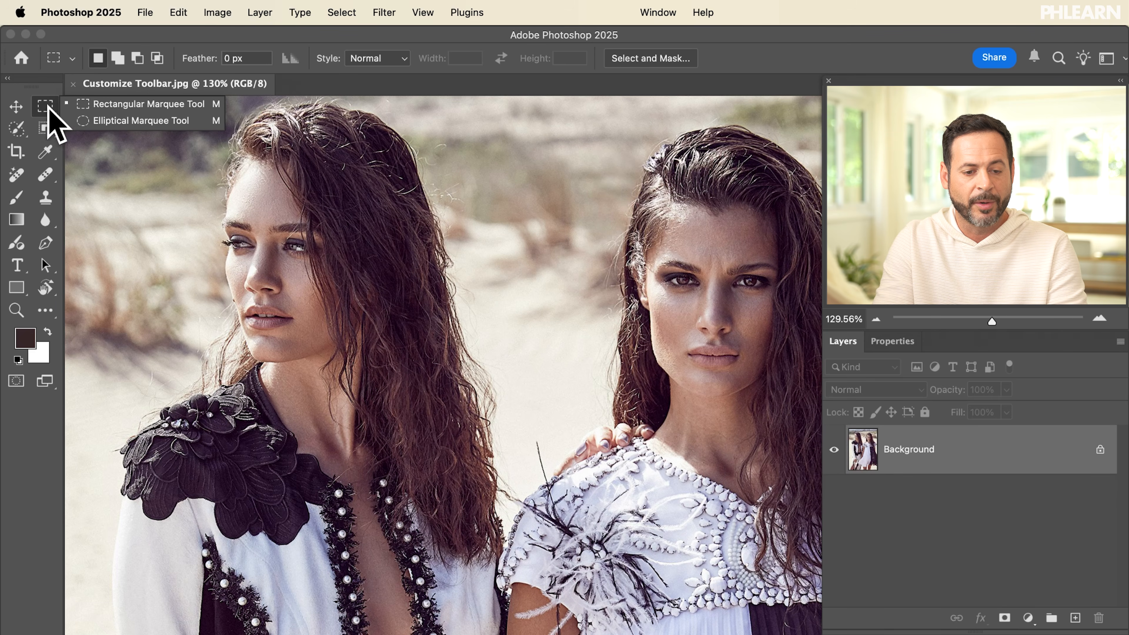
pyautogui.click(16, 129)
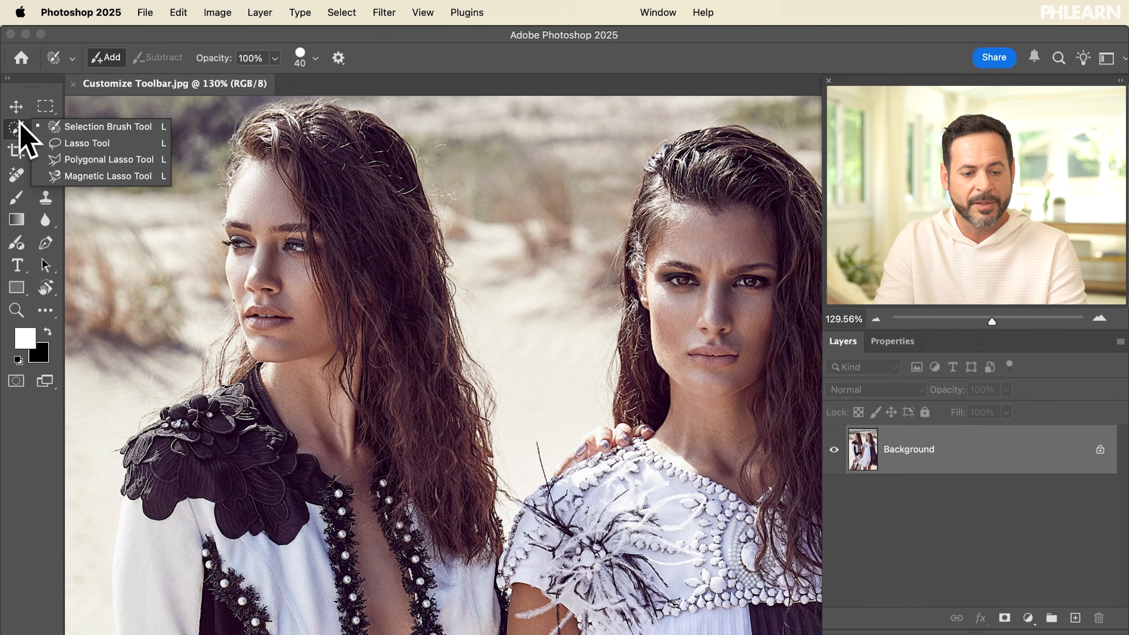
pyautogui.click(18, 123)
pyautogui.click(44, 129)
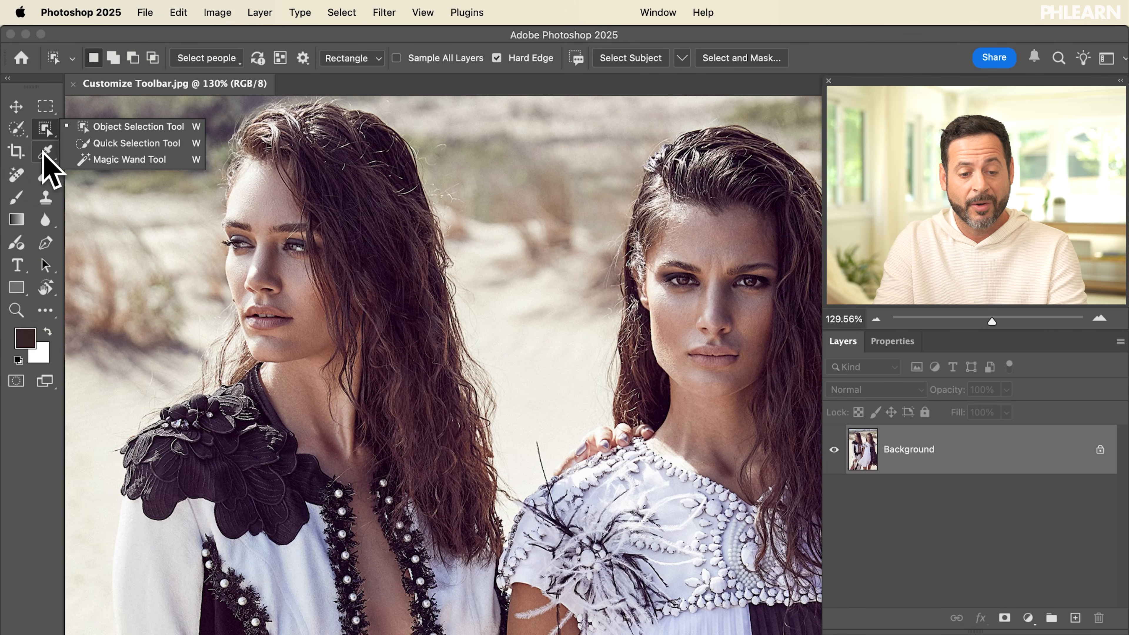
pyautogui.click(23, 174)
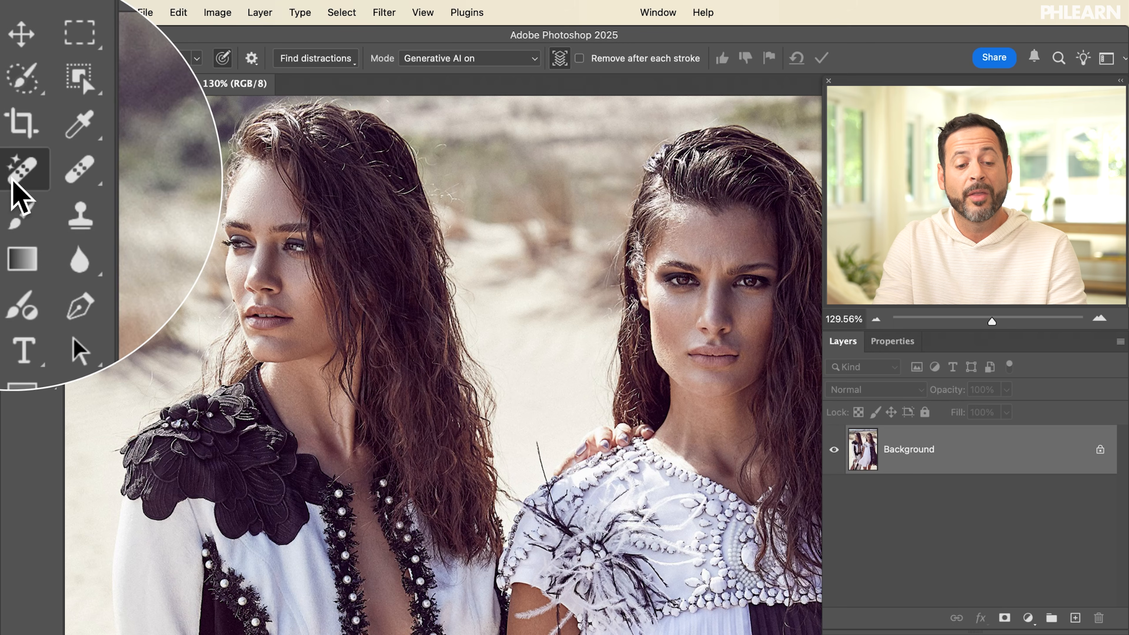
pyautogui.click(79, 169)
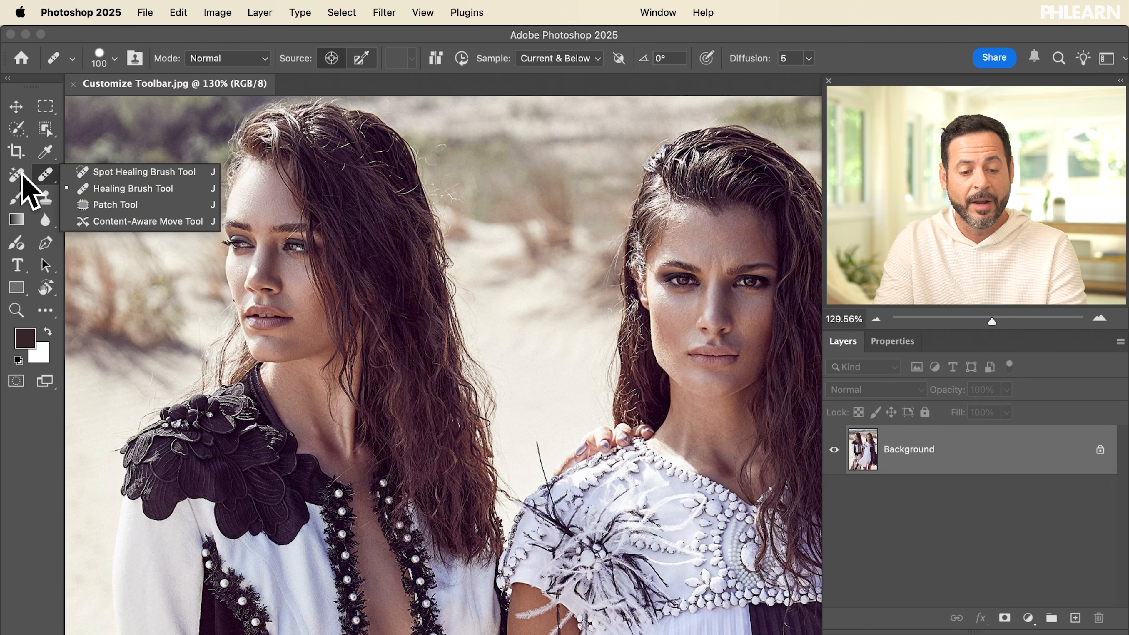
pyautogui.click(21, 175)
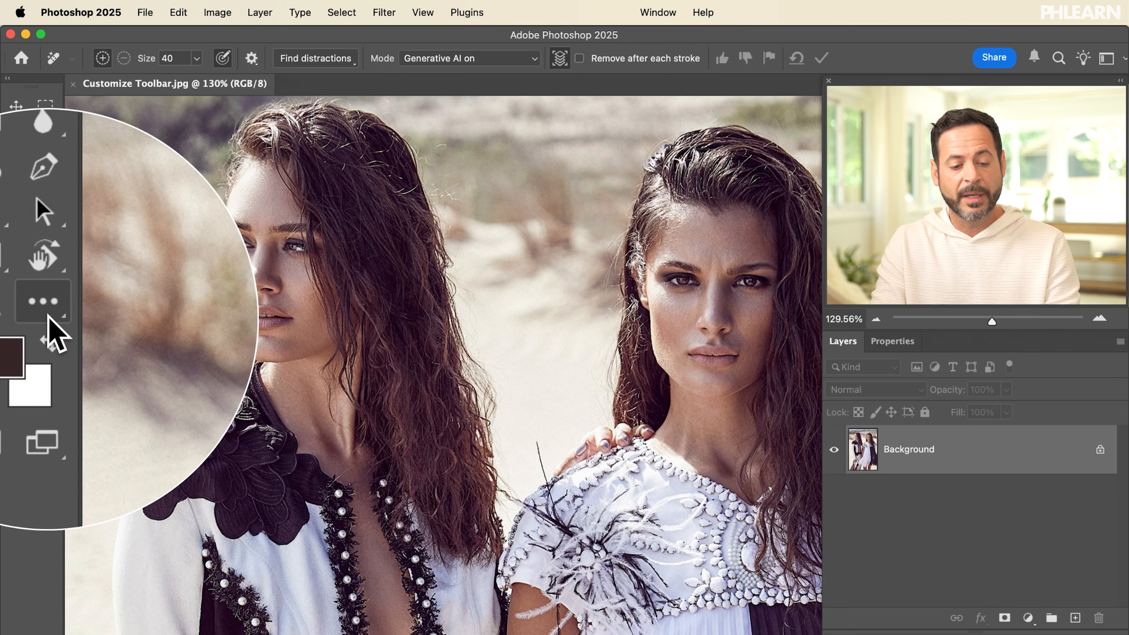
# Select the Frame Tool and reopen the toolbar customization
pyautogui.press('k')
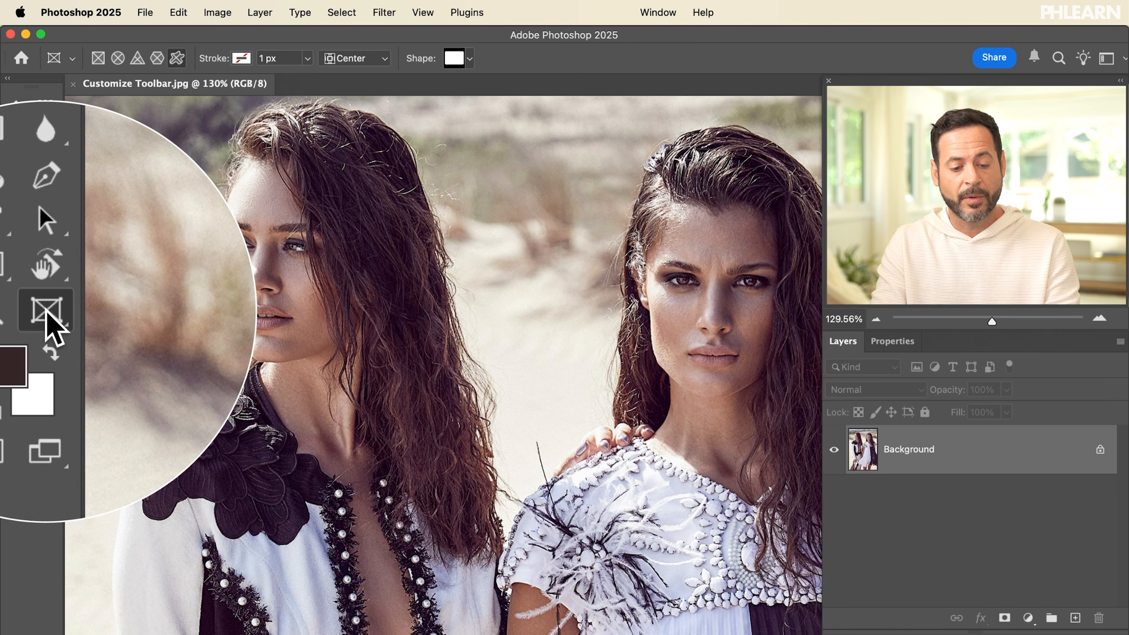
pyautogui.click(47, 311)
pyautogui.click(99, 227)
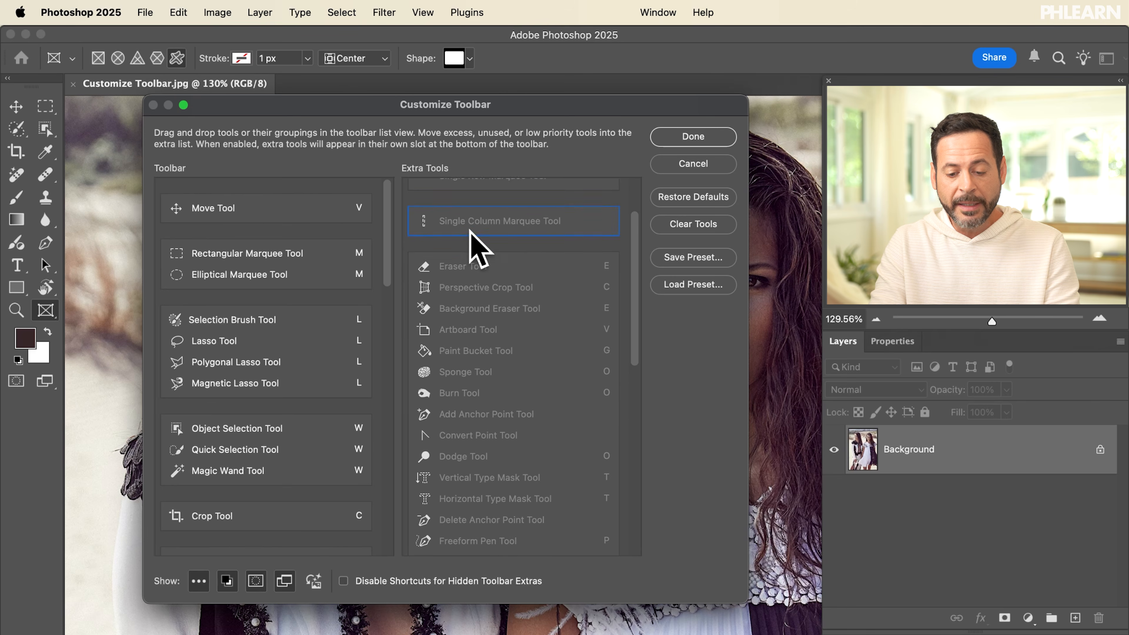
# Move the Artboard Tool from Extra Tools into its own slot between the Move Tool and the marquee group, and apply the customization
pyautogui.scroll(-5, 471, 233)
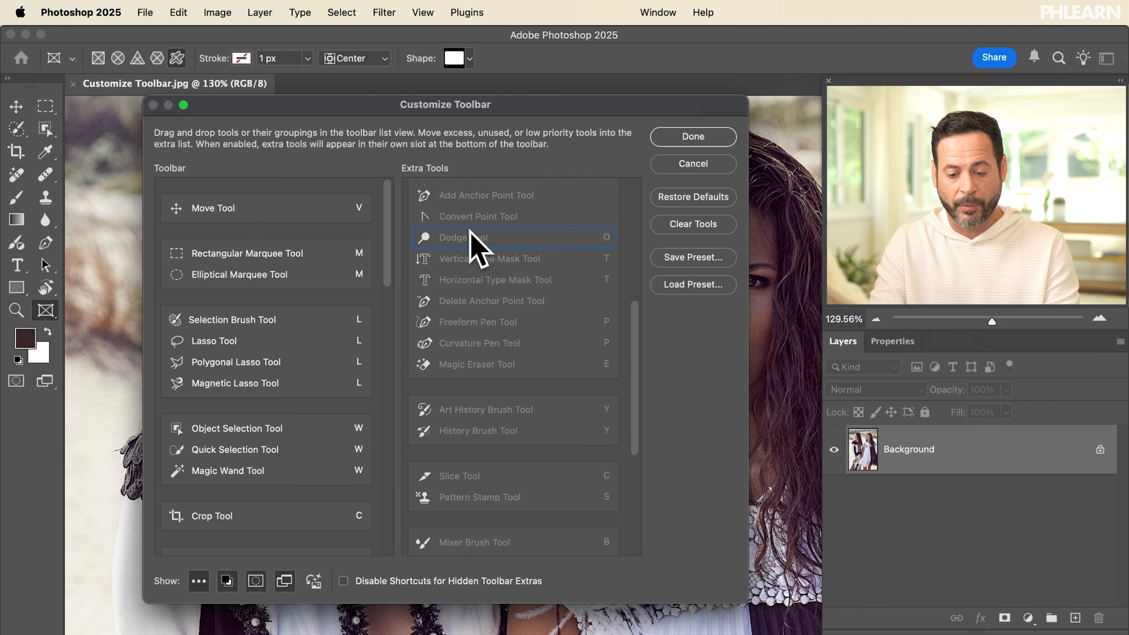
pyautogui.scroll(-10, 471, 233)
pyautogui.scroll(15, 471, 236)
pyautogui.scroll(-9, 472, 233)
pyautogui.scroll(12, 471, 236)
pyautogui.scroll(1, 470, 234)
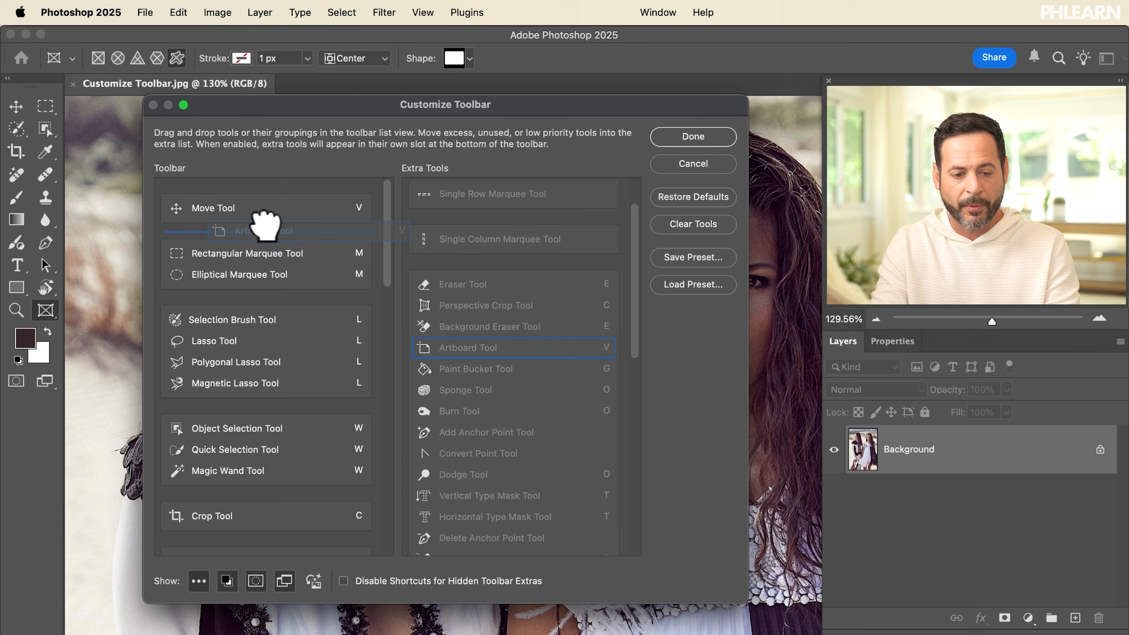
pyautogui.moveTo(266, 224); pyautogui.dragTo(268, 222)
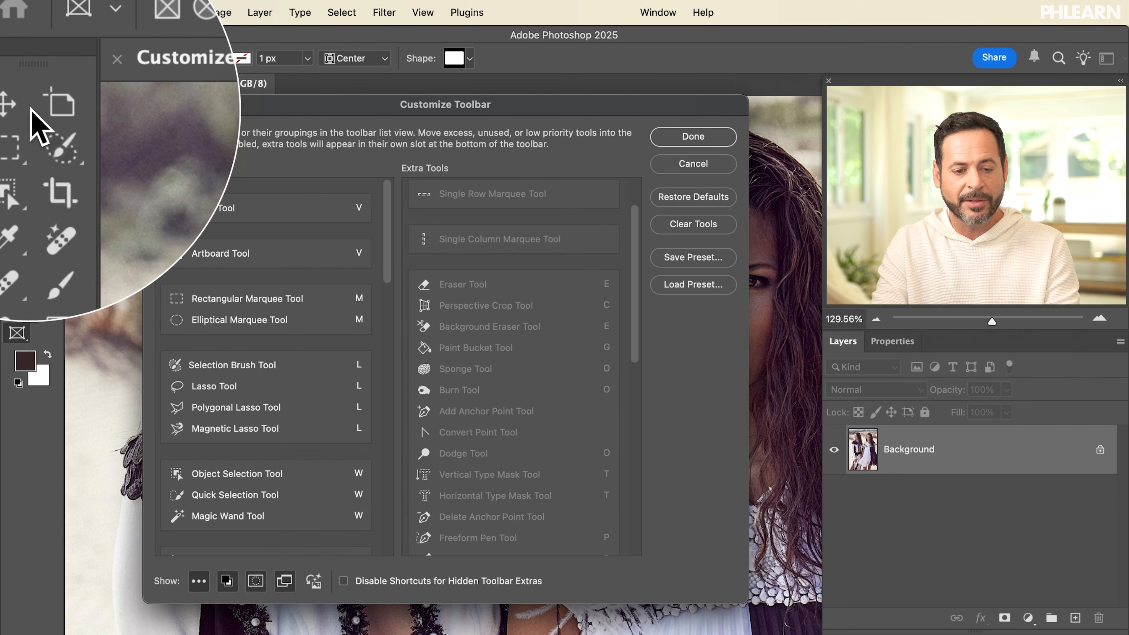
pyautogui.click(693, 137)
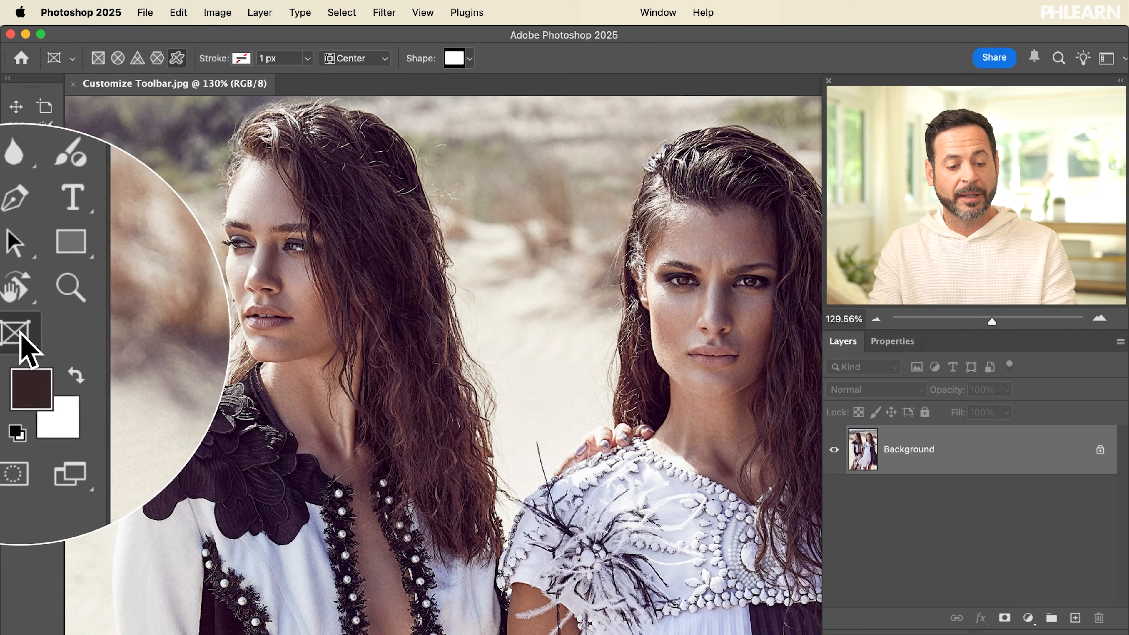
# Check the extra tools grouped with the Frame Tool in the toolbar, and close the list without choosing one
pyautogui.click(18, 334)
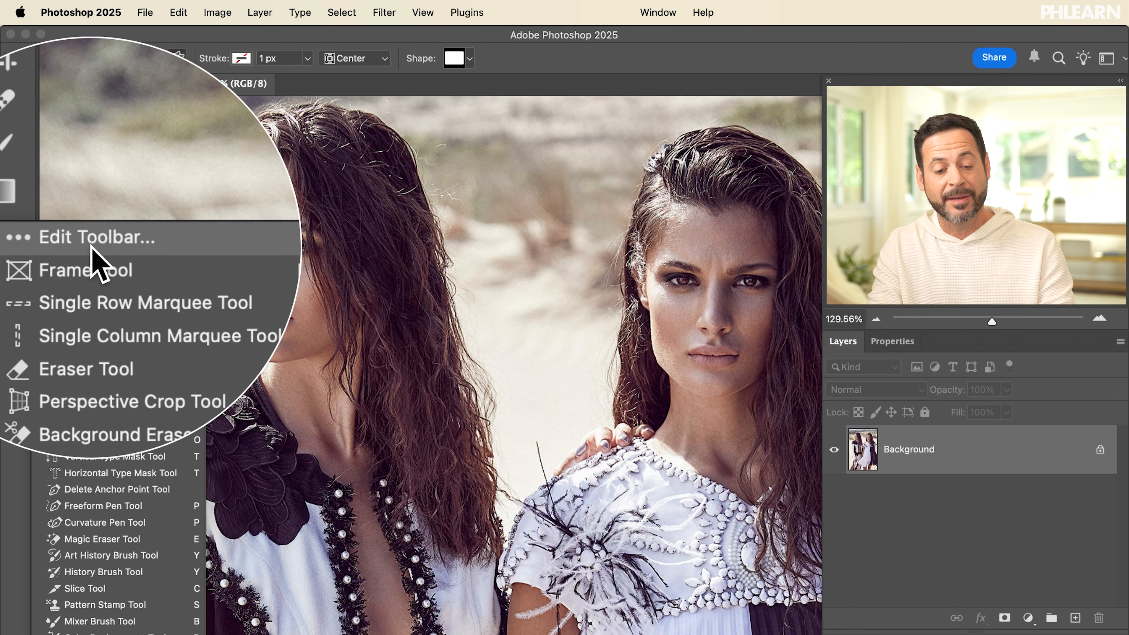
pyautogui.press('Escape')
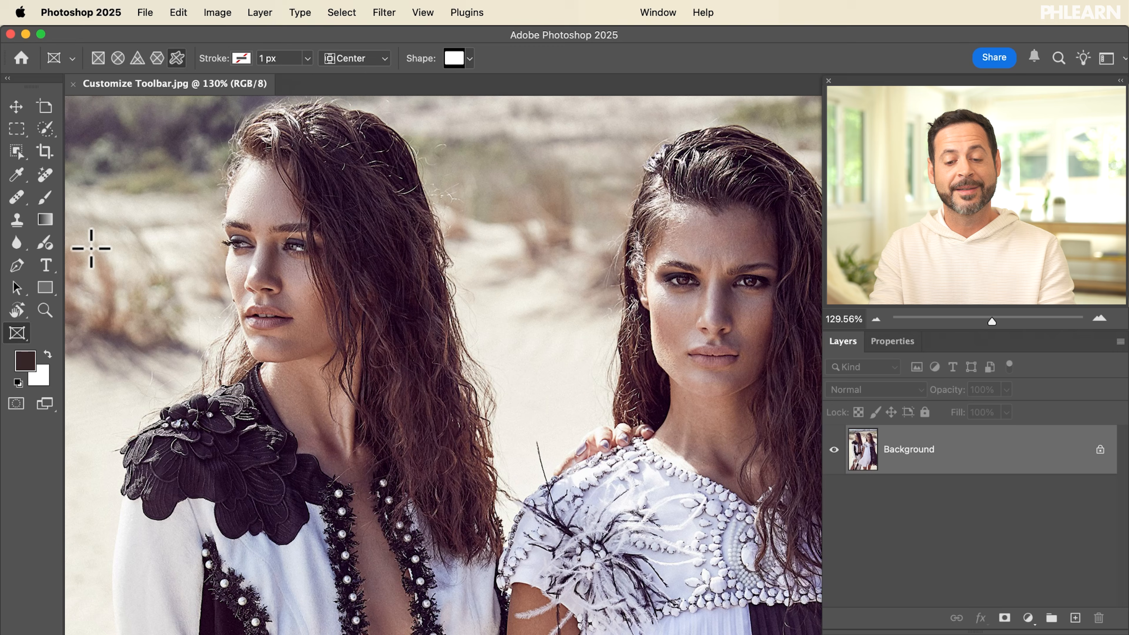